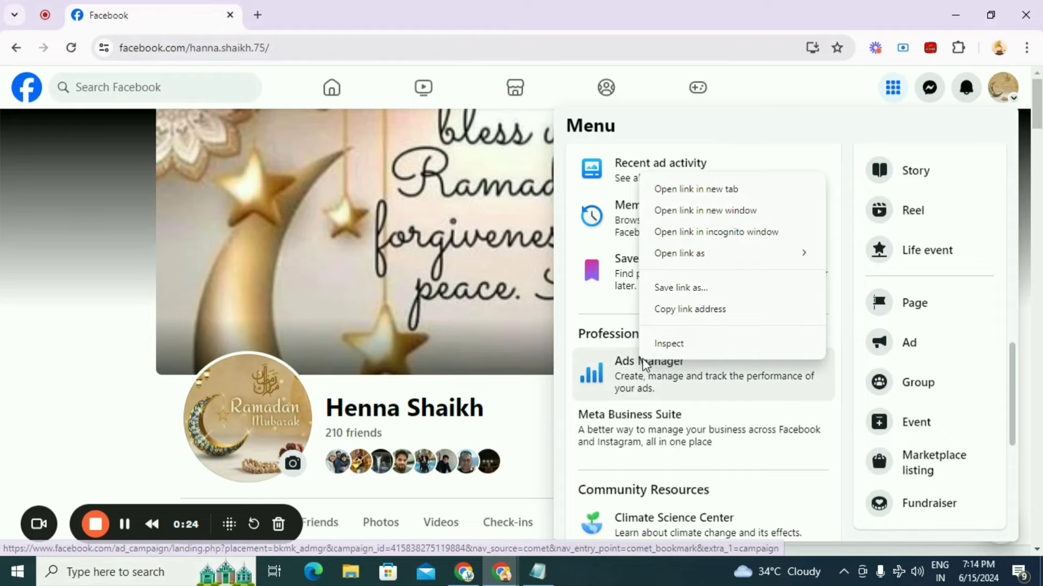
# Open Ads Manager in a new browser tab and go to its Business settings.
pyautogui.click(679, 197)
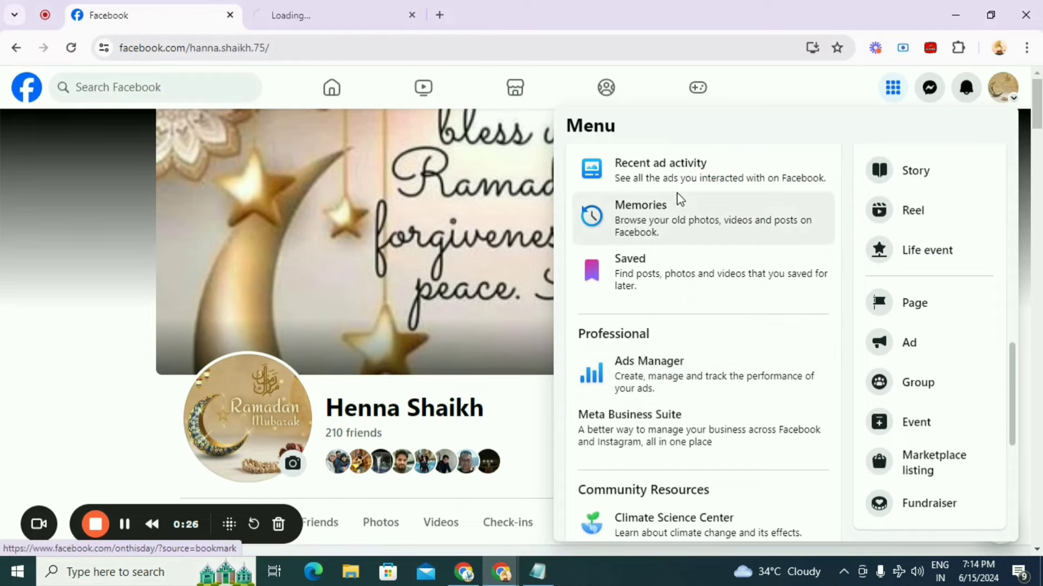
pyautogui.click(347, 22)
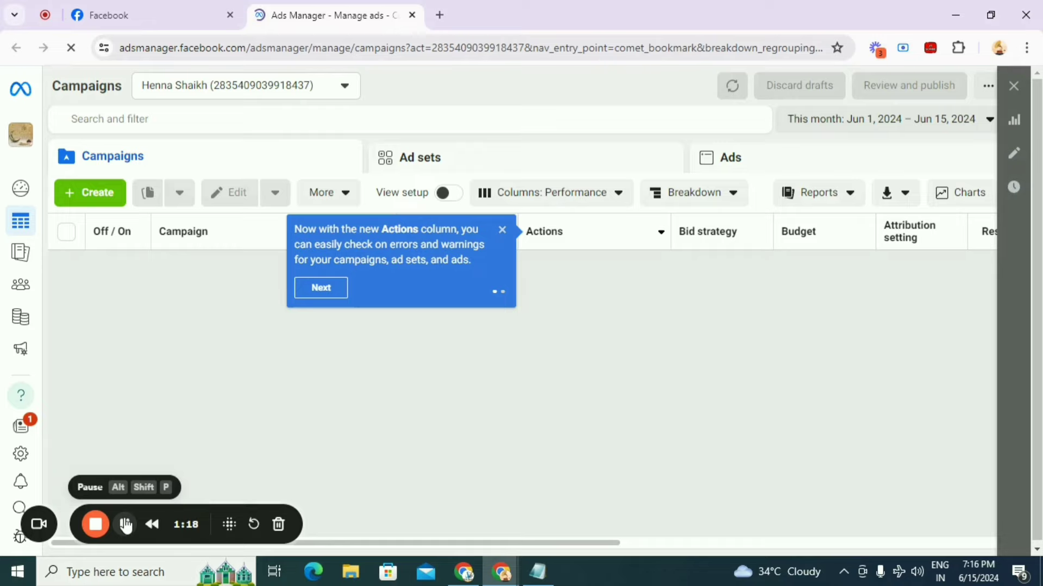
pyautogui.moveTo(22, 396)
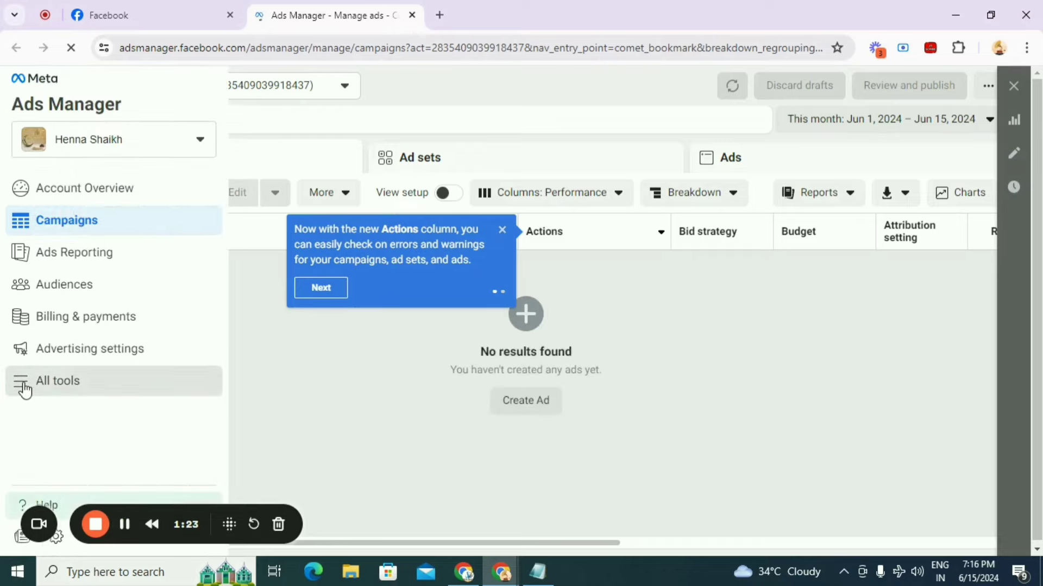
pyautogui.click(23, 387)
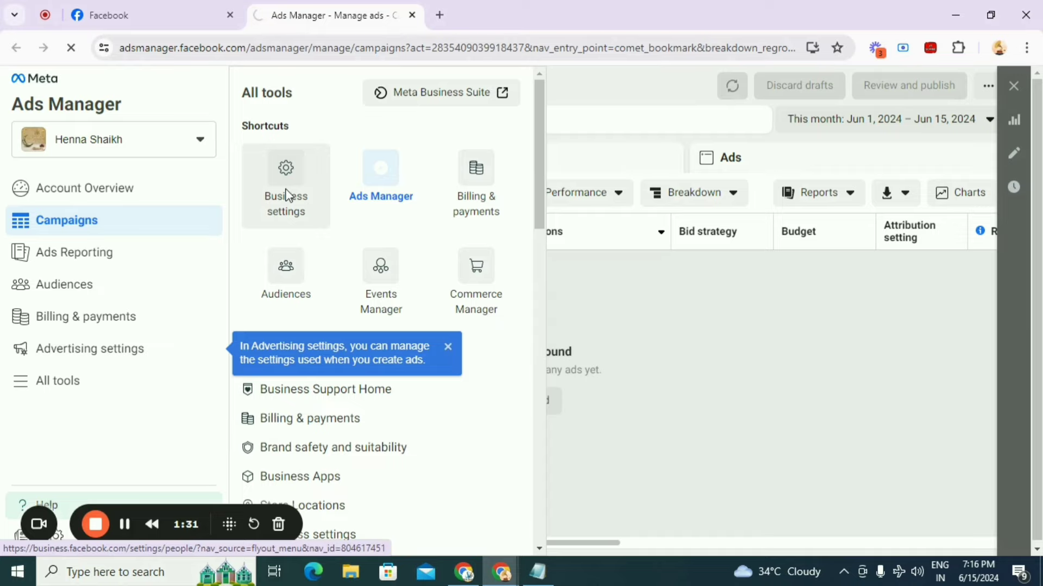
pyautogui.click(286, 196)
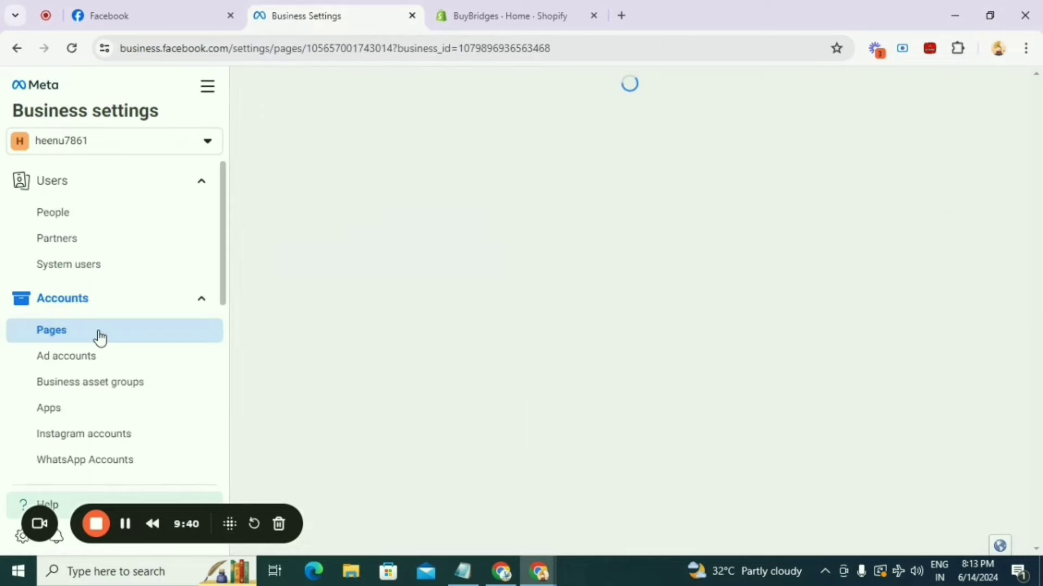
# Add the existing Facebook Page Buy Bridges to the business account's Pages.
pyautogui.click(468, 144)
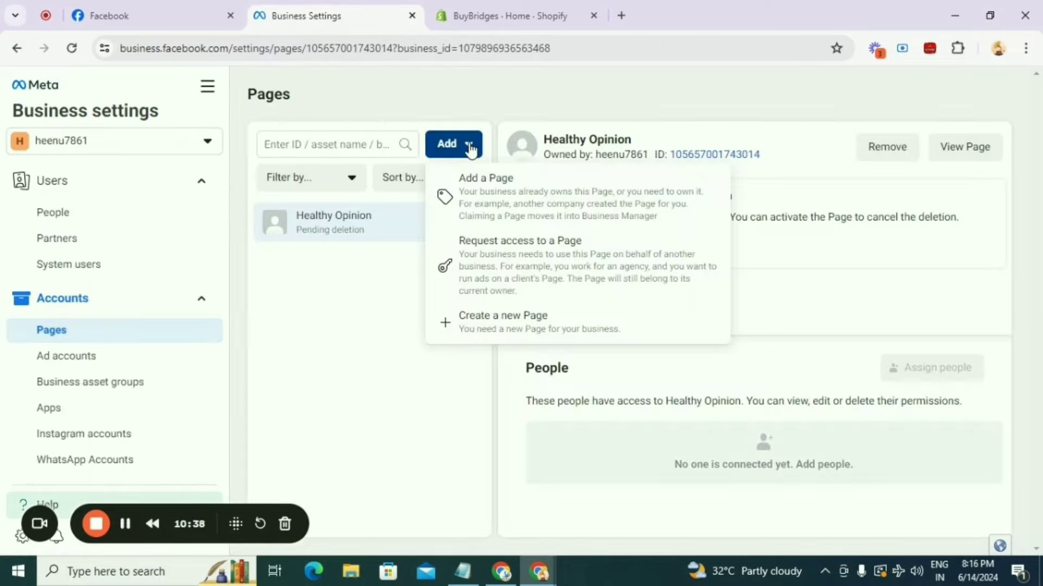
pyautogui.click(487, 190)
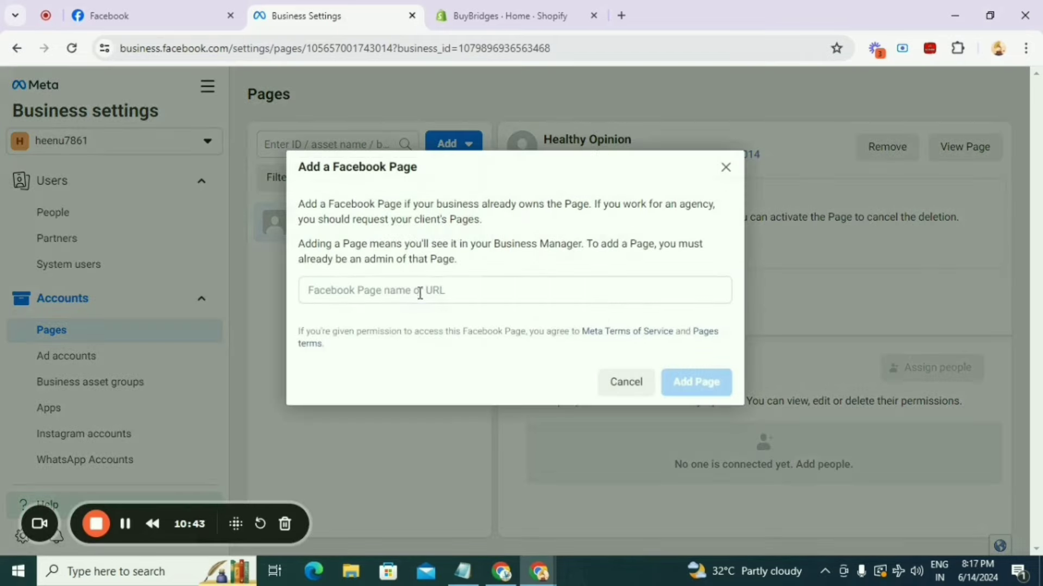
pyautogui.click(419, 292)
pyautogui.write('buy')
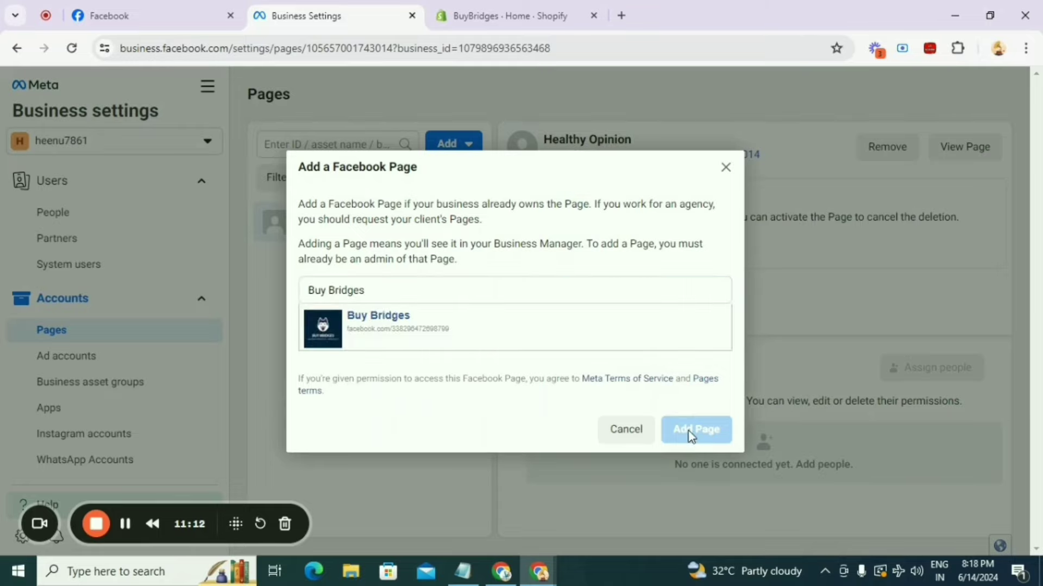
pyautogui.click(690, 430)
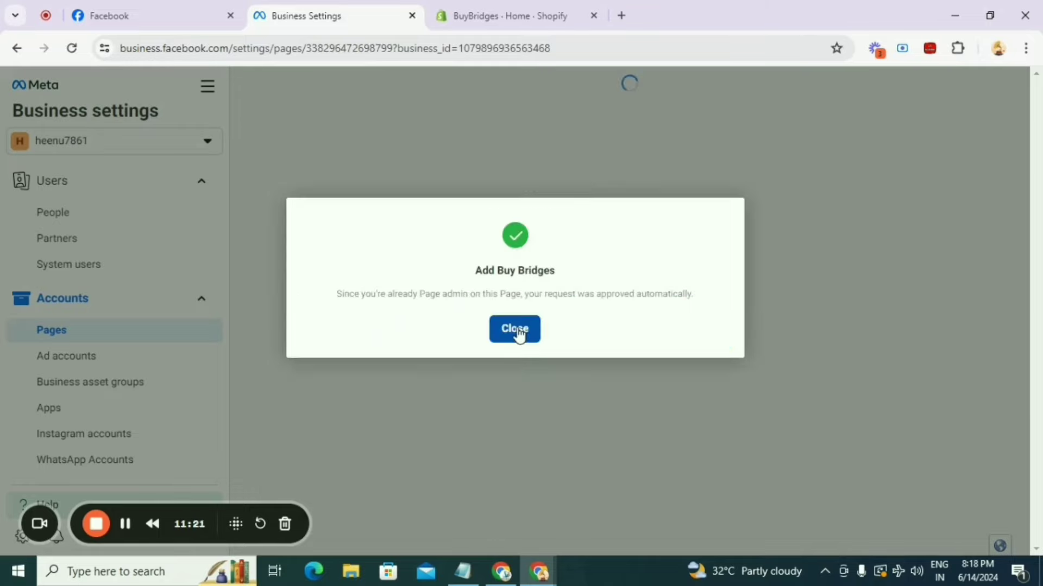
pyautogui.click(516, 330)
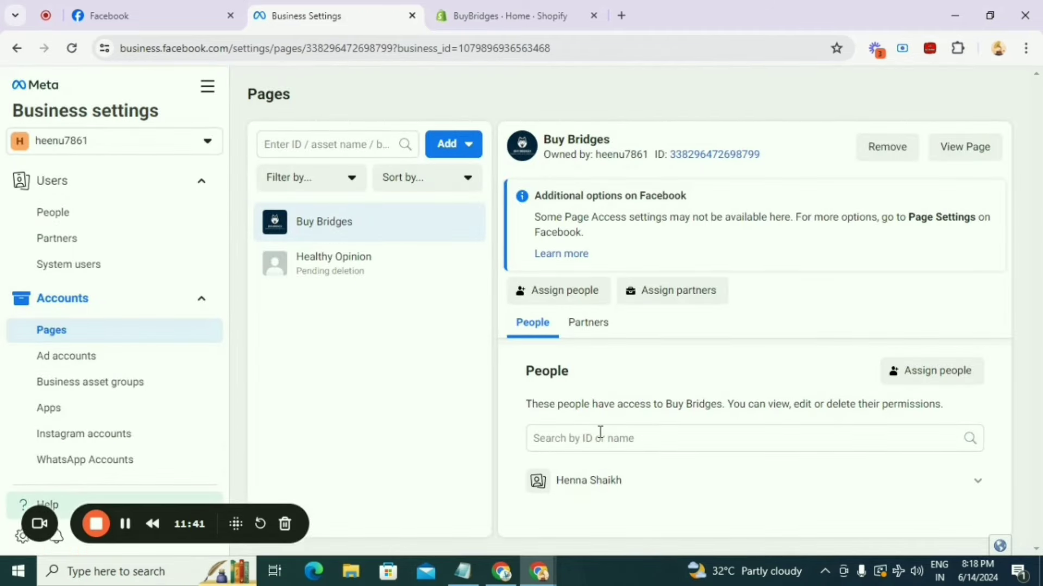
# Create a new ad account named buybridges in the business settings, to be used for My business.
pyautogui.click(90, 365)
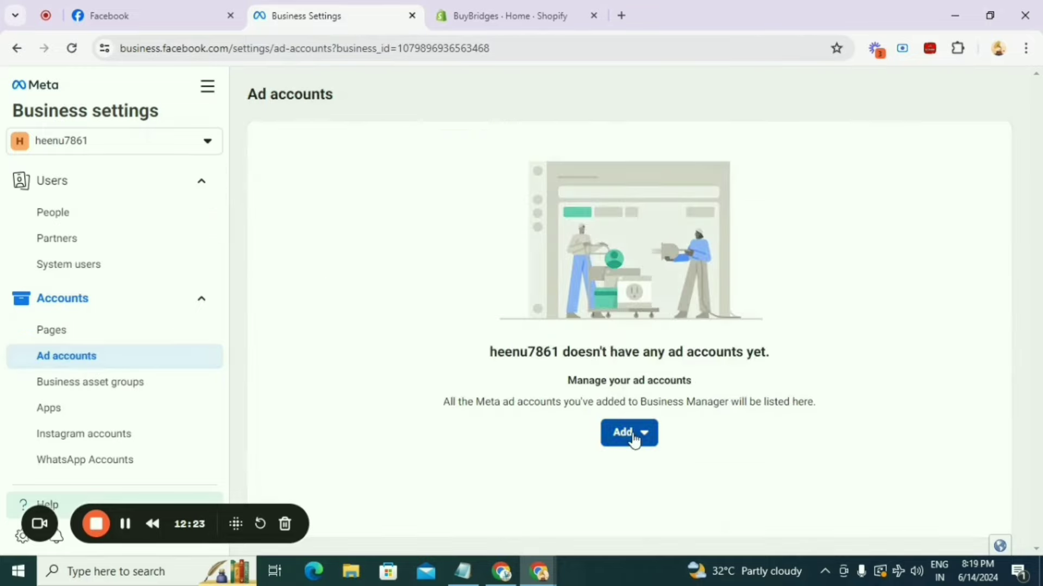
pyautogui.click(634, 440)
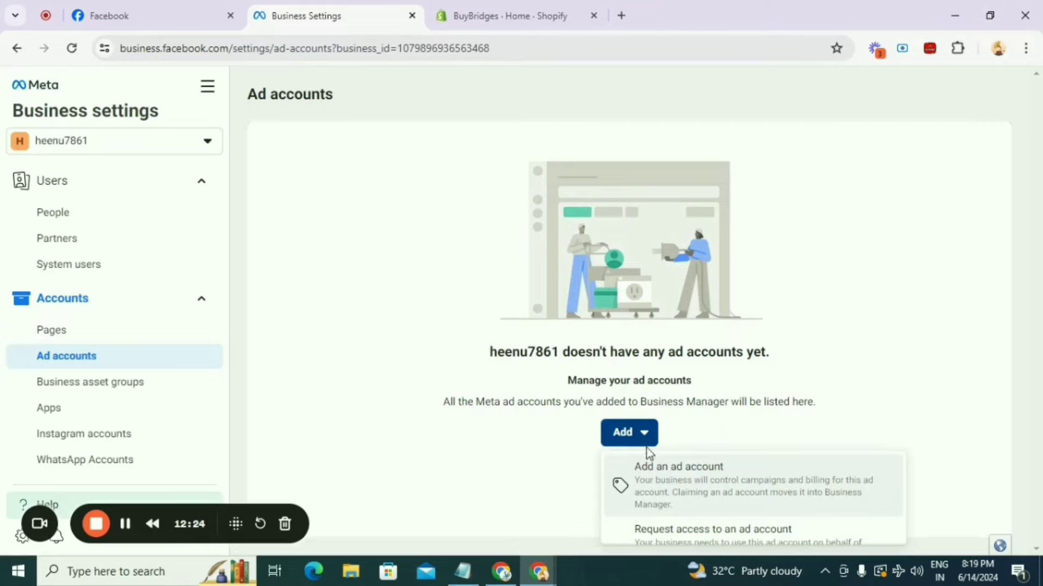
pyautogui.scroll(-2, 655, 491)
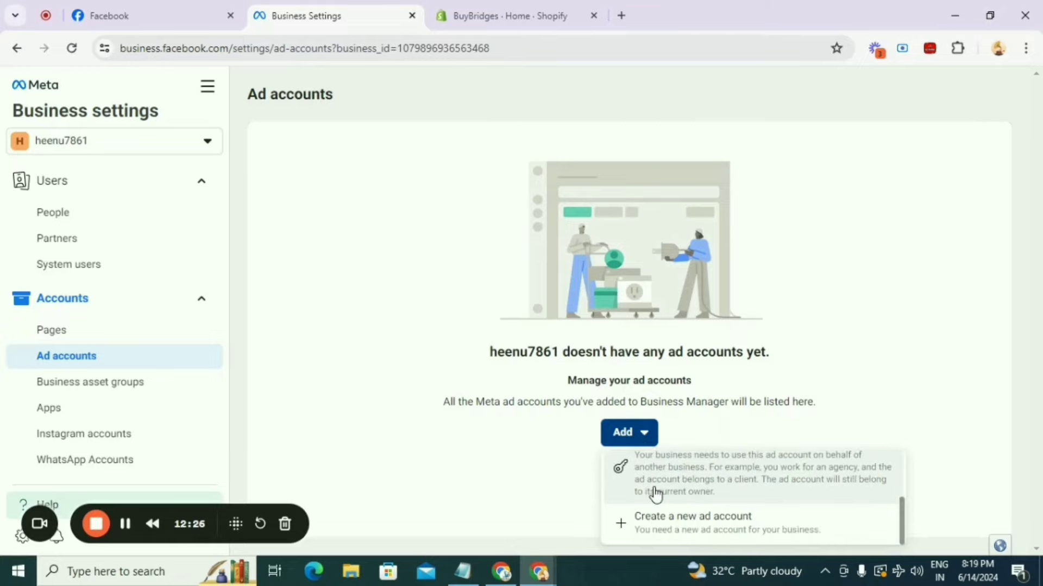
pyautogui.click(662, 526)
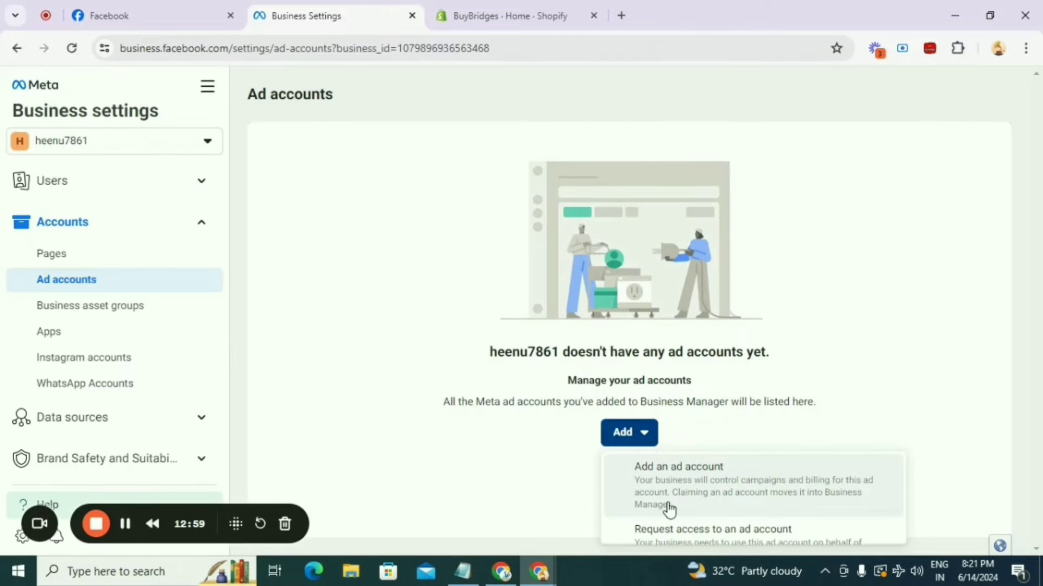
pyautogui.scroll(-3, 669, 509)
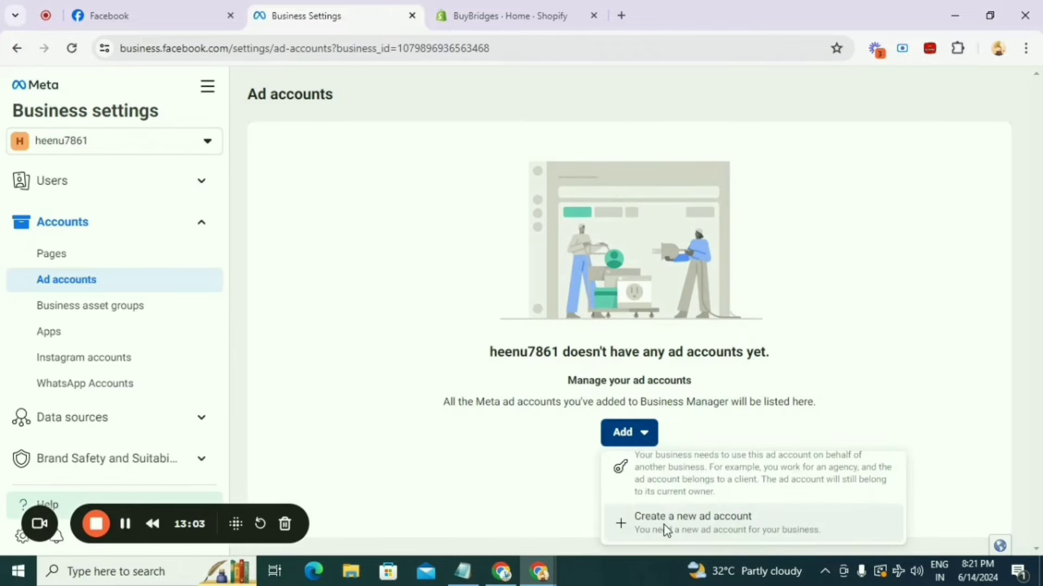
pyautogui.click(663, 526)
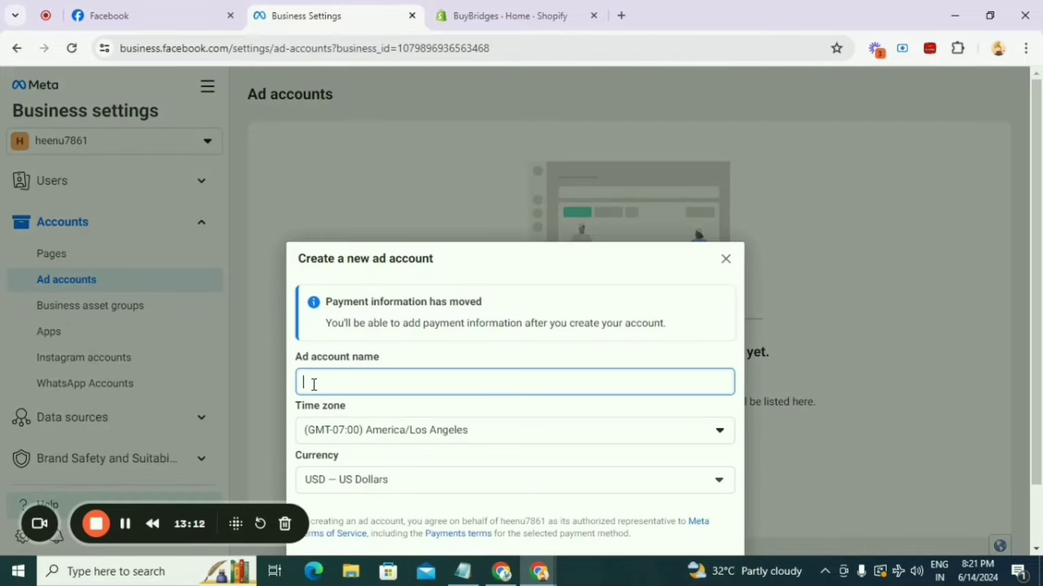
pyautogui.write('buybridges')
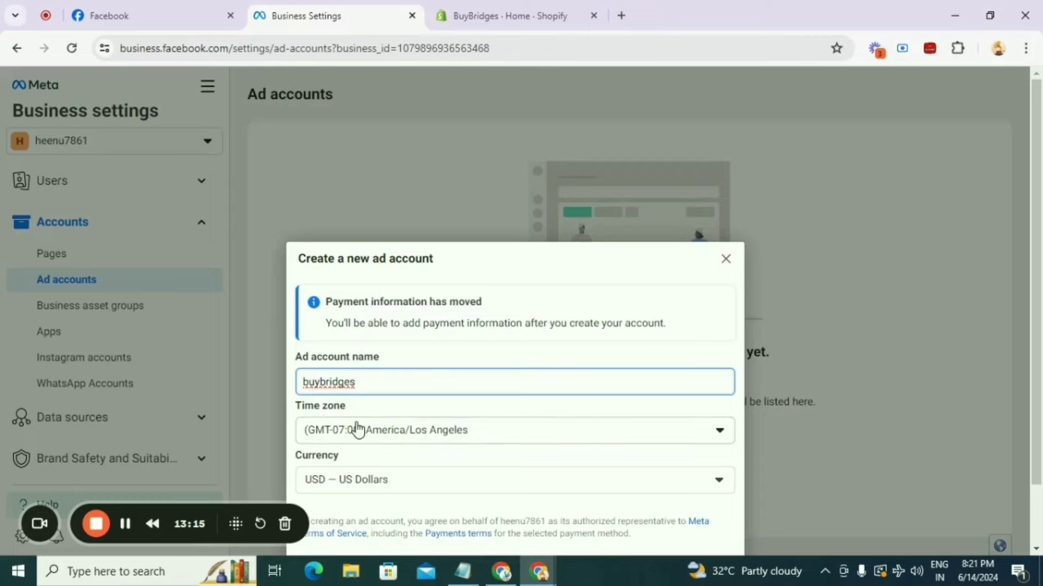
pyautogui.scroll(-1, 356, 430)
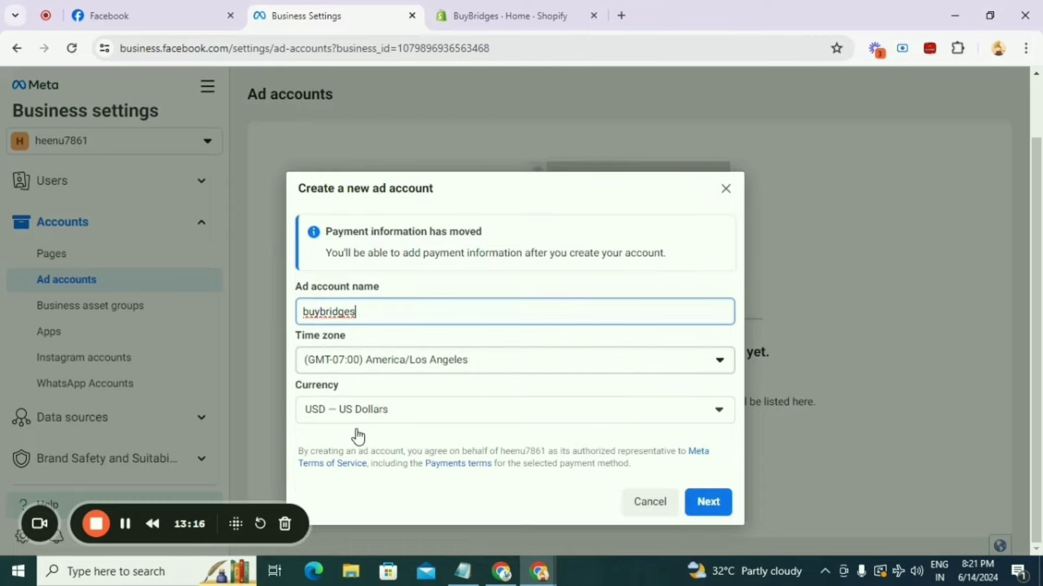
pyautogui.click(704, 508)
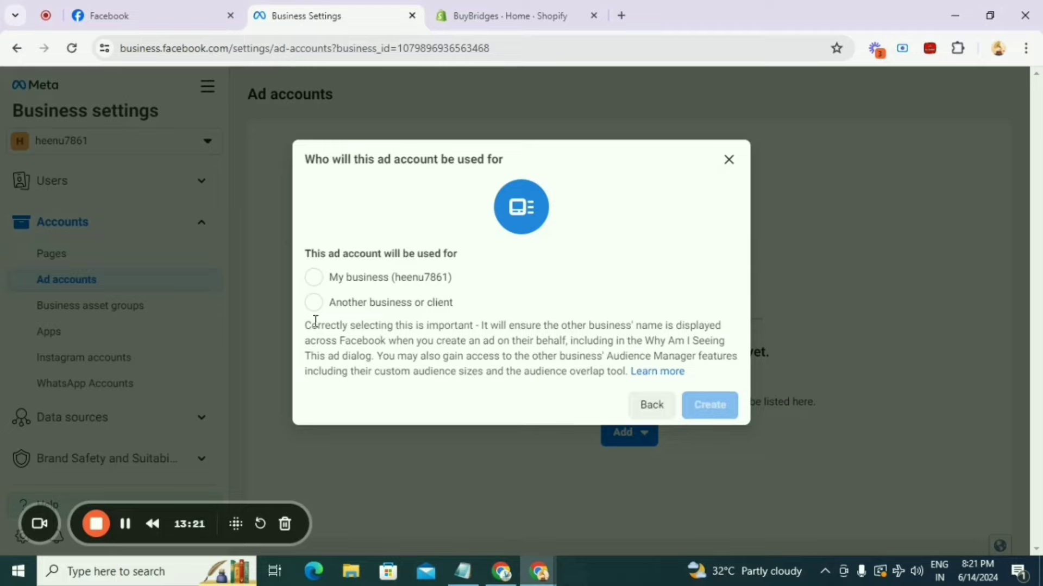
pyautogui.click(315, 280)
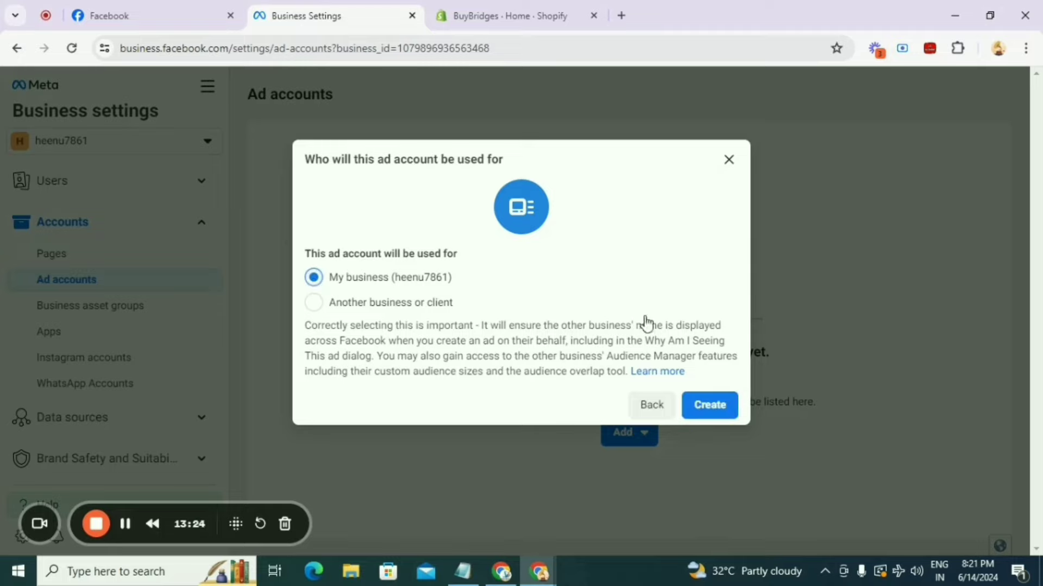
pyautogui.click(705, 411)
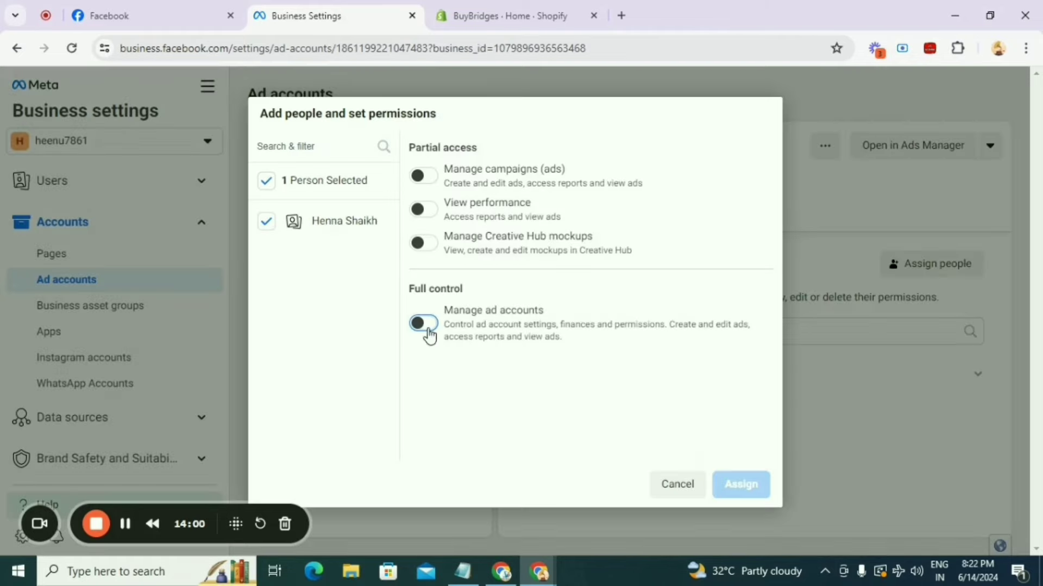
# Assign the selected person full control to manage the buybridges ad account, and exit without adding payment info.
pyautogui.click(423, 323)
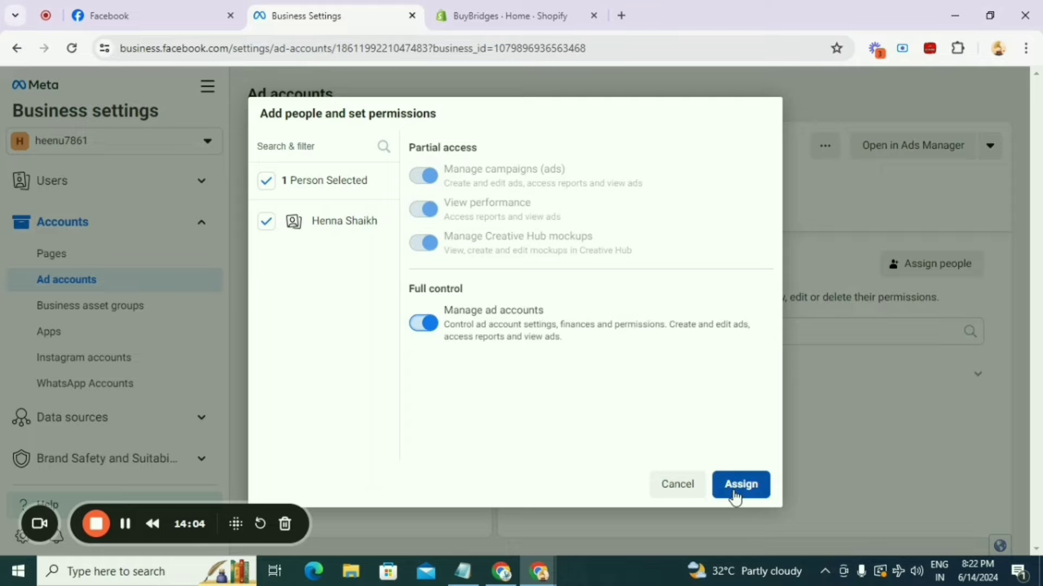
pyautogui.click(740, 485)
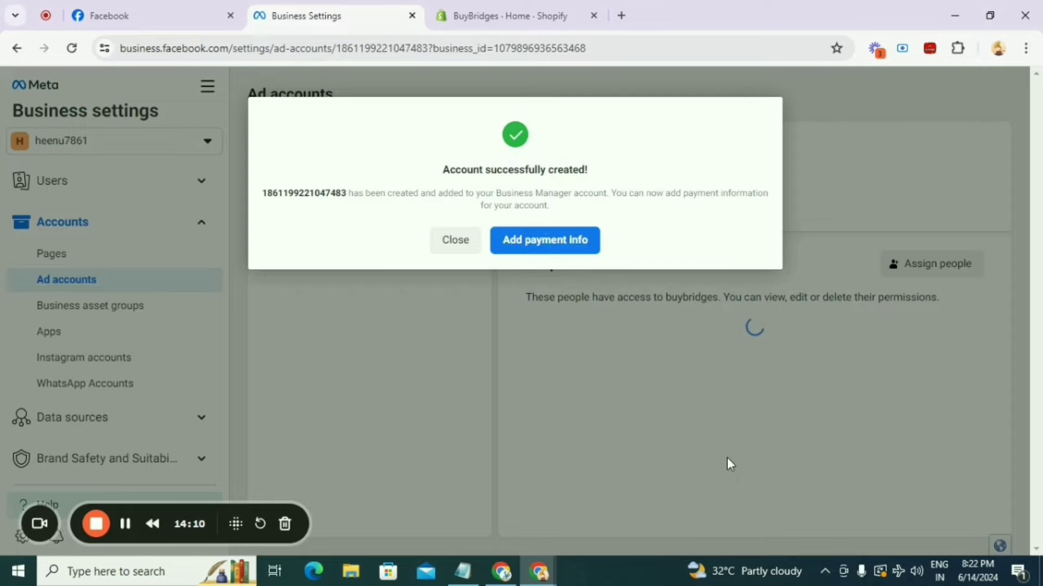
pyautogui.click(451, 248)
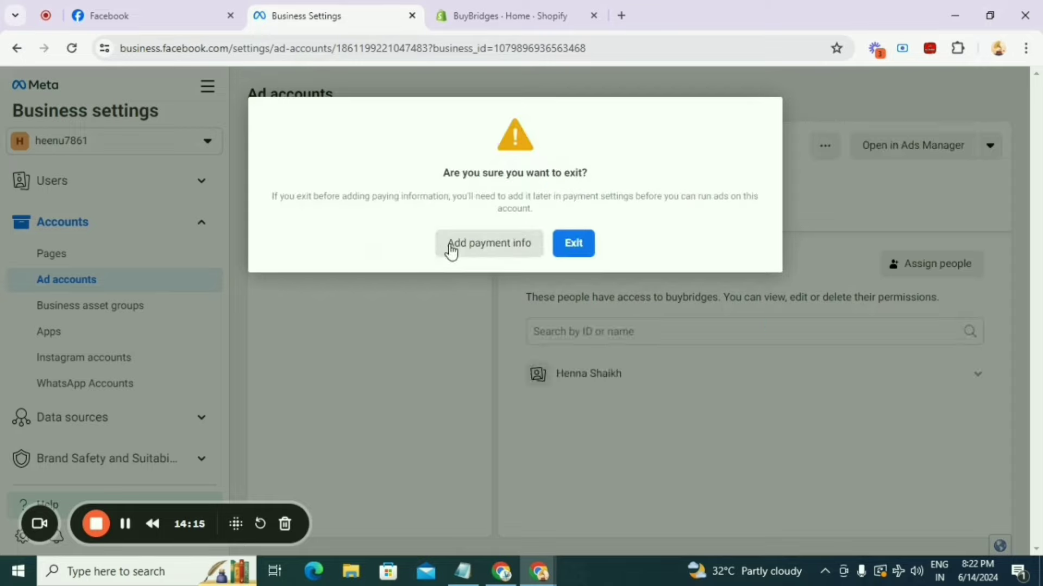
pyautogui.click(573, 244)
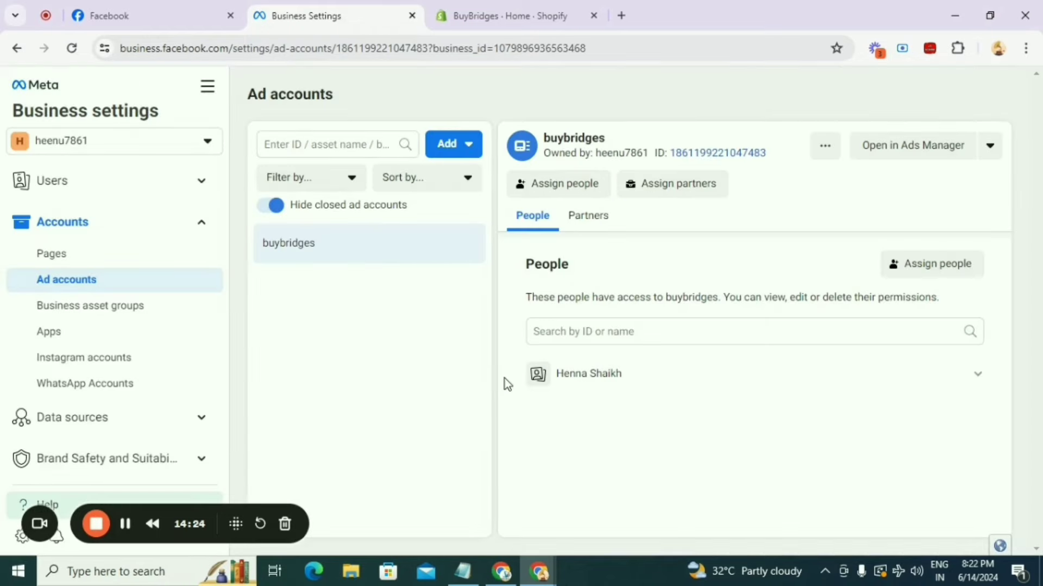
# Go to the business's Instagram accounts and start adding an Instagram account.
pyautogui.scroll(-1, 106, 286)
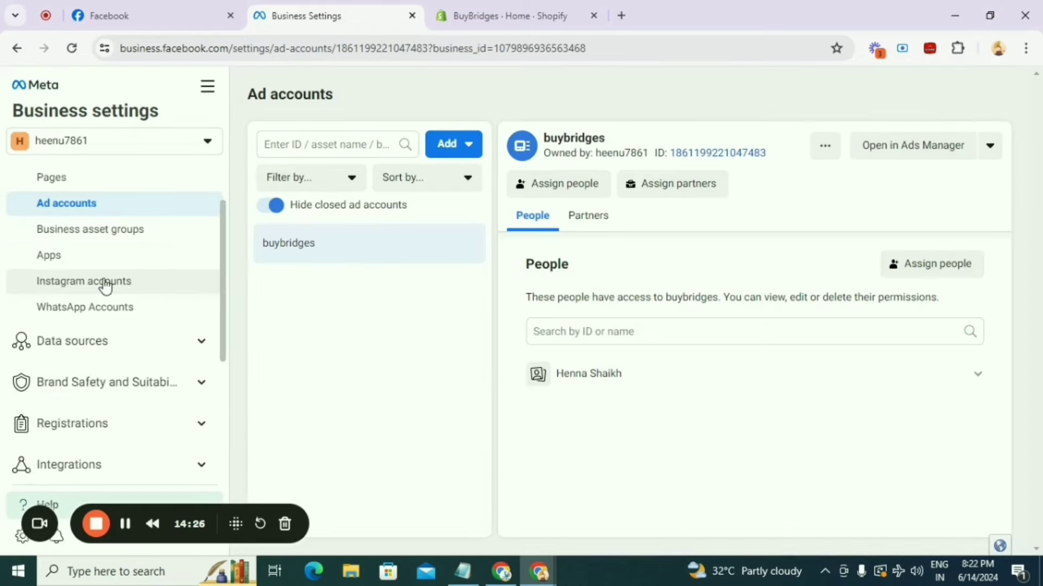
pyautogui.click(105, 286)
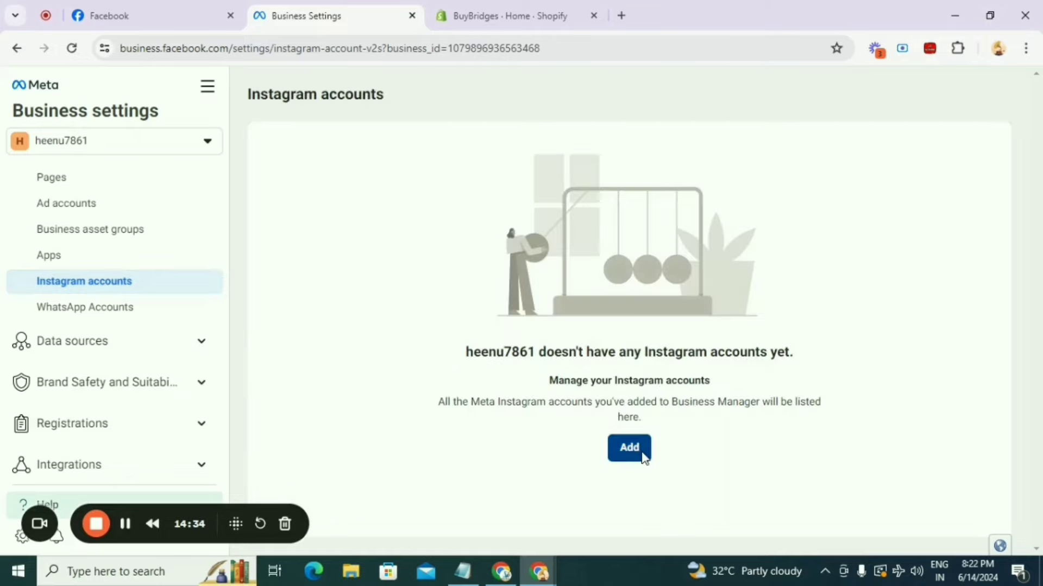
pyautogui.click(630, 449)
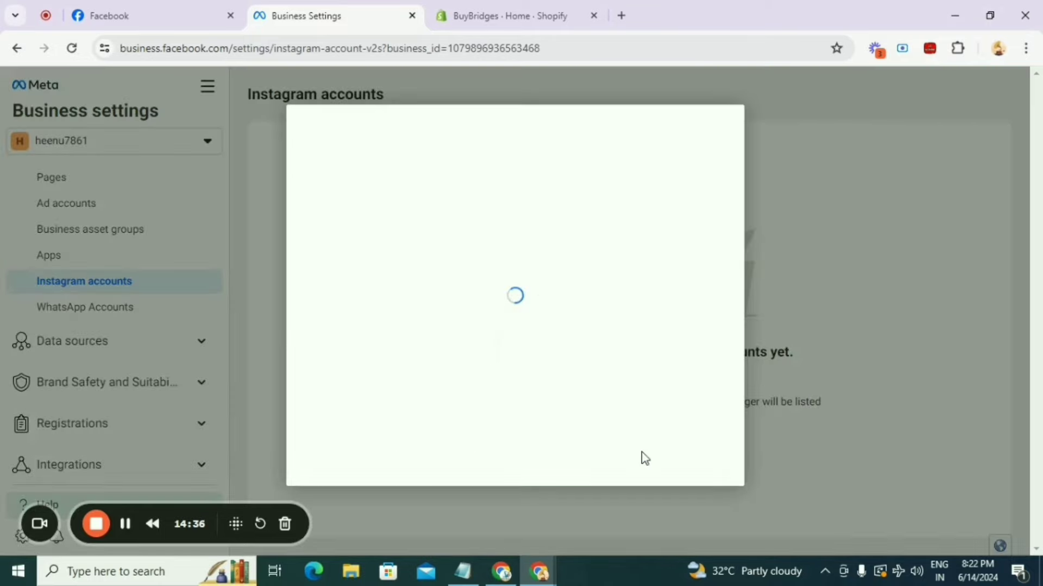
pyautogui.scroll(-2, 642, 457)
pyautogui.click(512, 420)
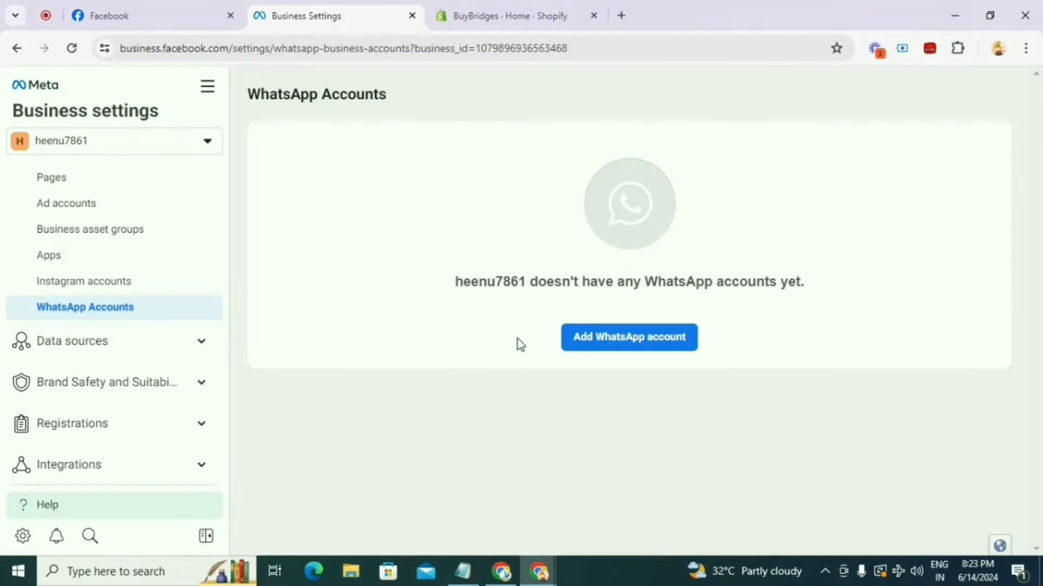
# View the form for adding a WhatsApp Business App account and close it without entering a phone number.
pyautogui.click(633, 344)
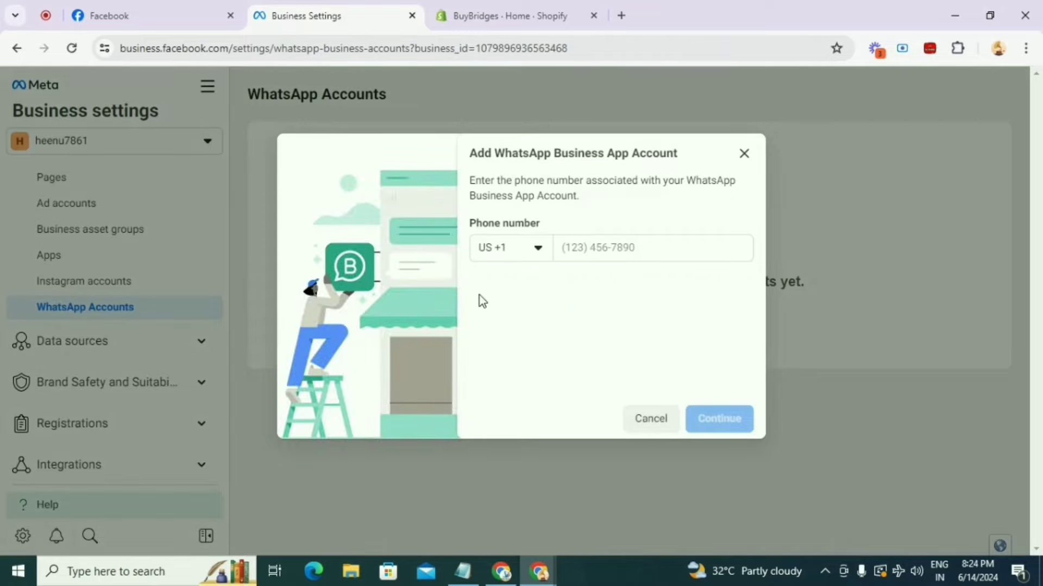
pyautogui.click(744, 156)
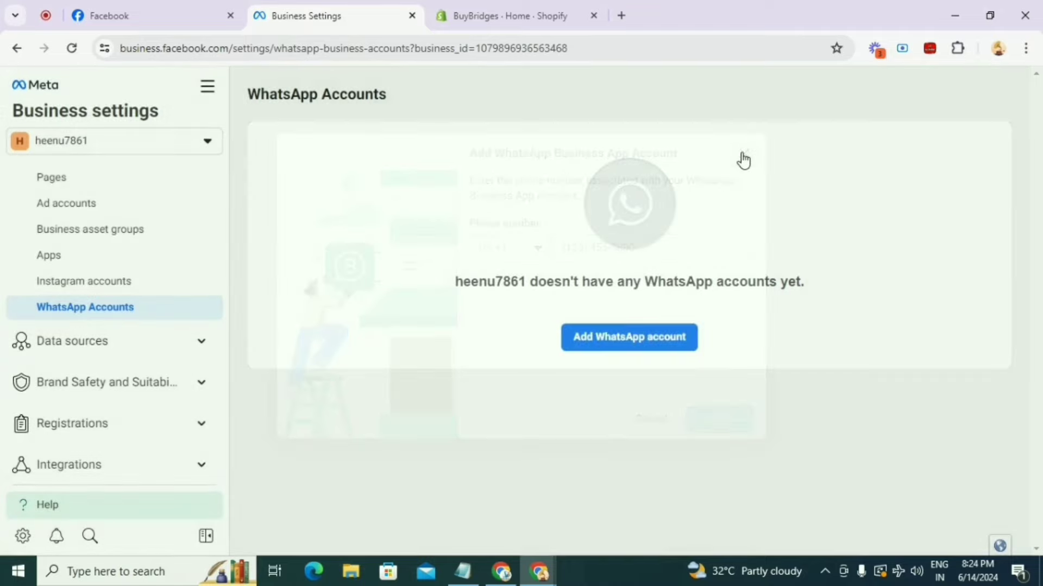
# Create a new dataset named buybridges in the business's data sources.
pyautogui.click(204, 344)
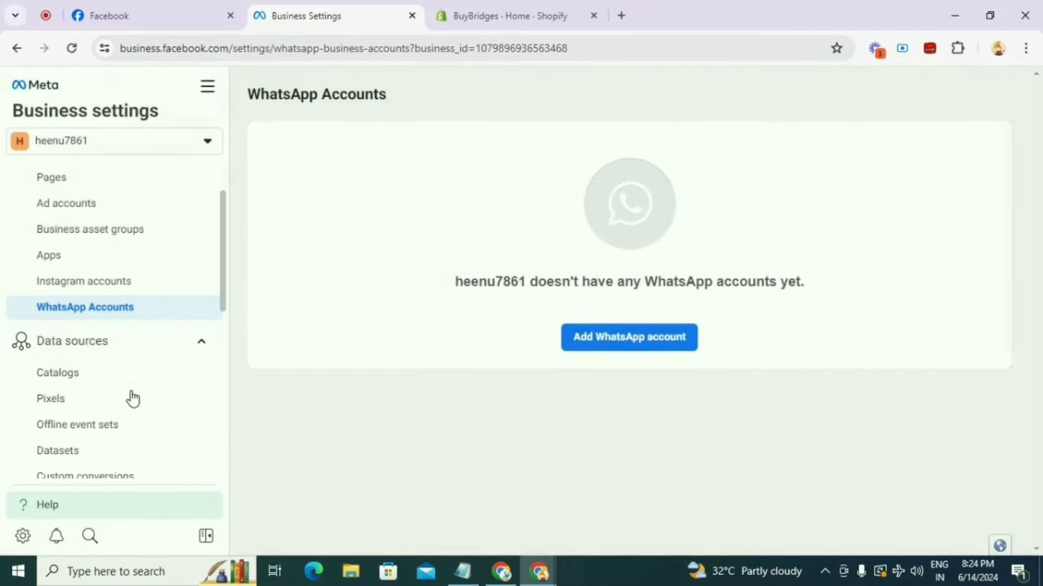
pyautogui.scroll(-1, 132, 399)
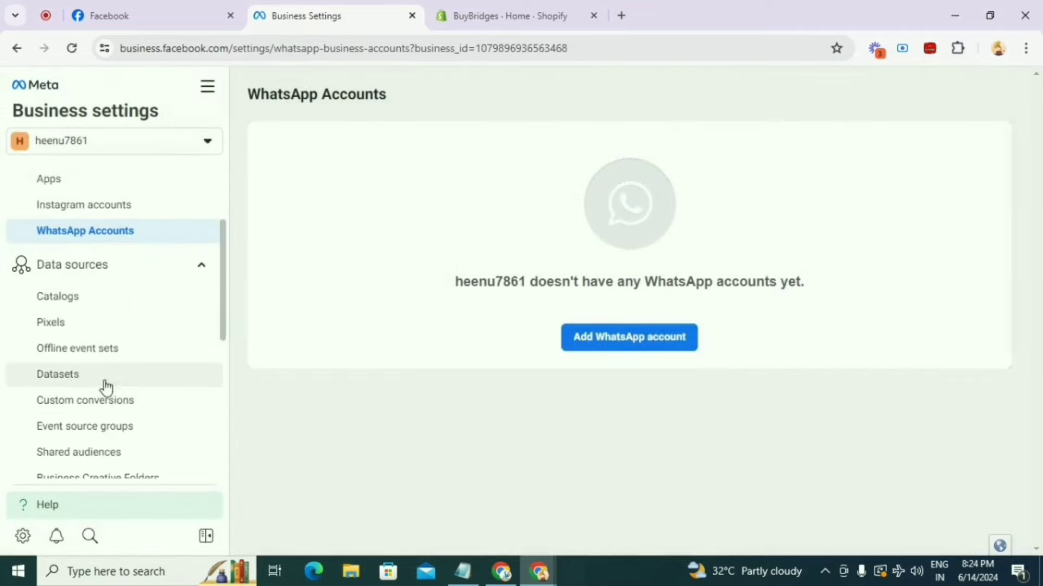
pyautogui.click(64, 383)
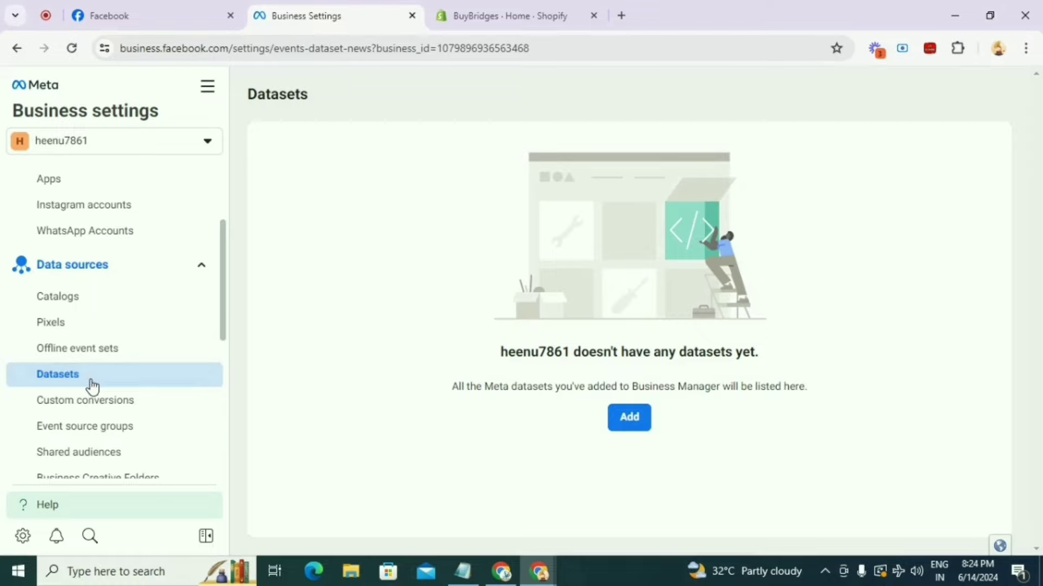
pyautogui.click(628, 421)
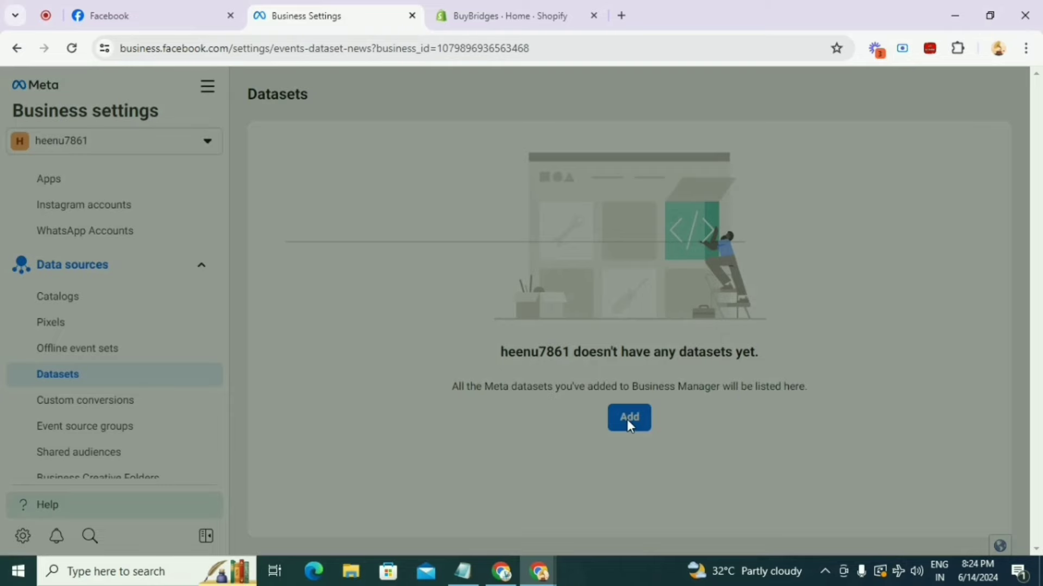
pyautogui.write('buybridges')
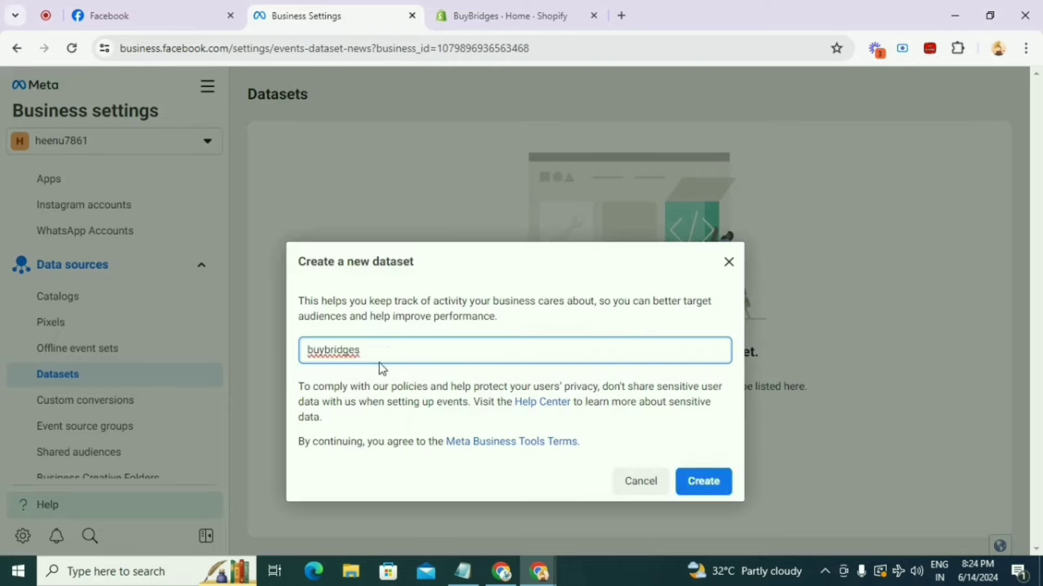
pyautogui.click(692, 482)
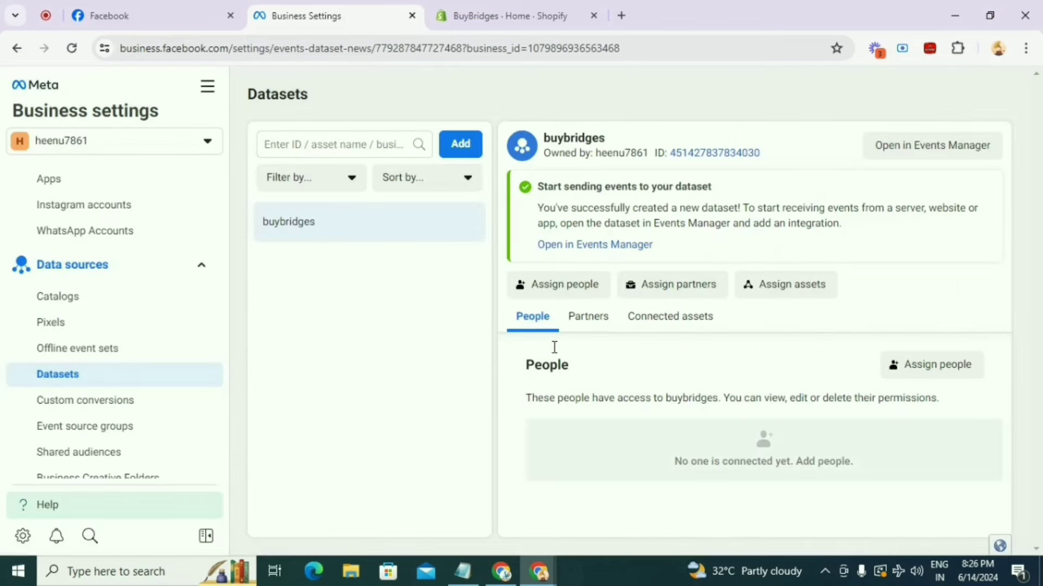
# Assign the listed person full control of the buybridges dataset with the Manage events dataset permission.
pyautogui.click(386, 232)
pyautogui.click(706, 157)
pyautogui.click(936, 371)
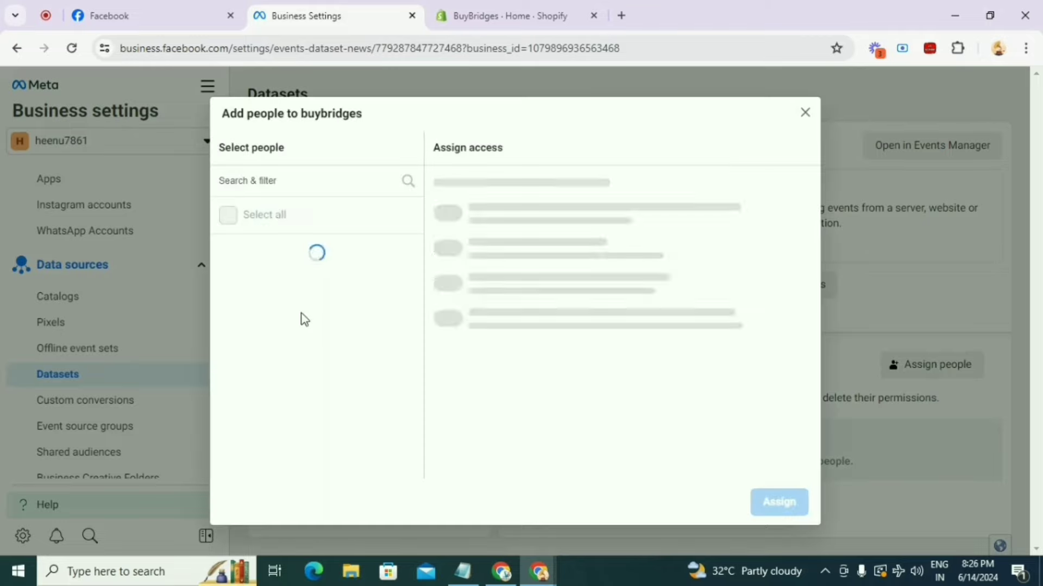
pyautogui.click(451, 291)
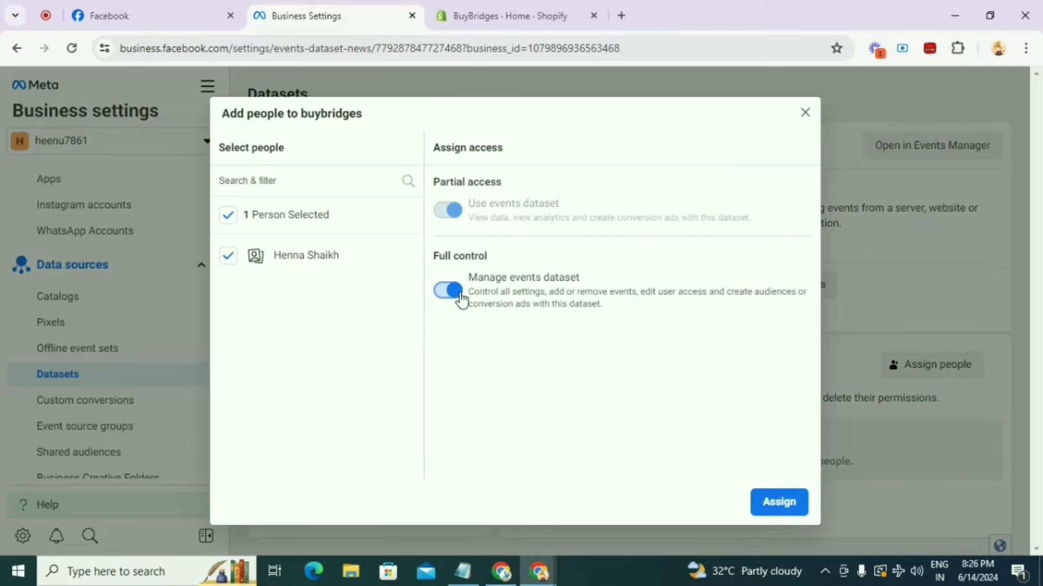
pyautogui.click(772, 503)
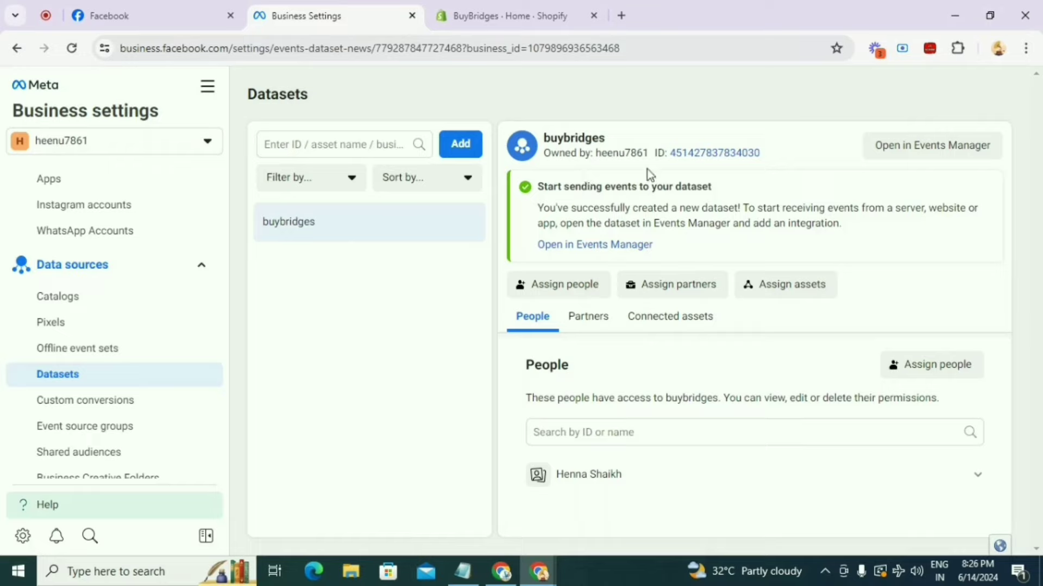
# Add buybridges.shop as a new domain in the business's Brand Safety and Suitability settings.
pyautogui.scroll(-4, 202, 292)
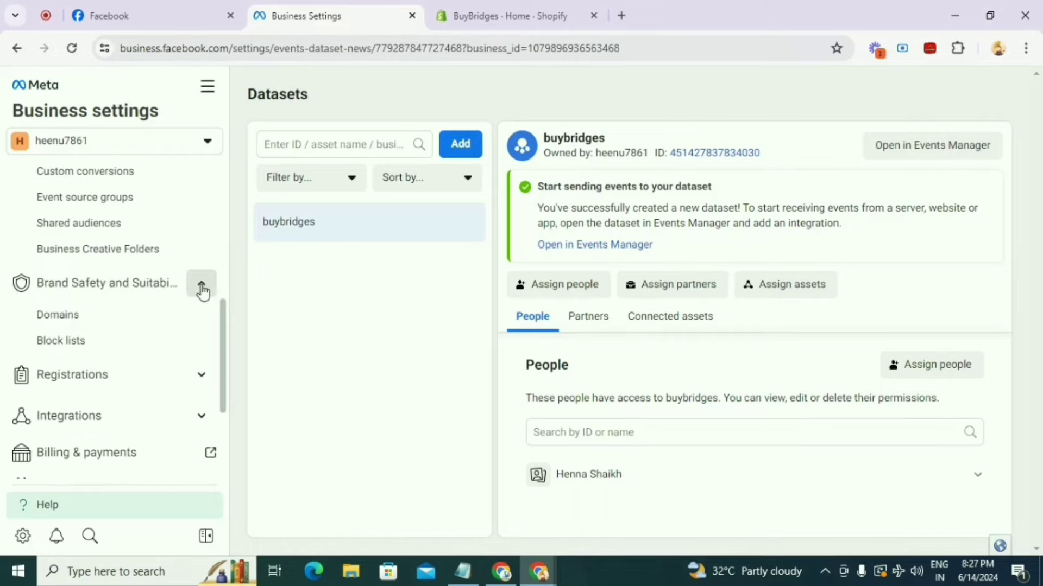
pyautogui.click(202, 286)
pyautogui.click(202, 285)
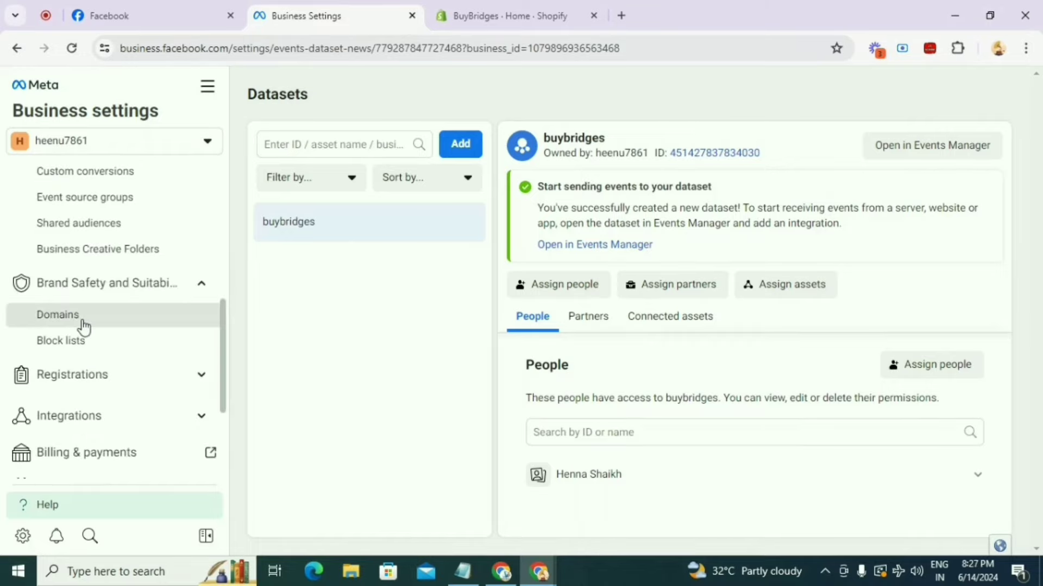
pyautogui.click(81, 319)
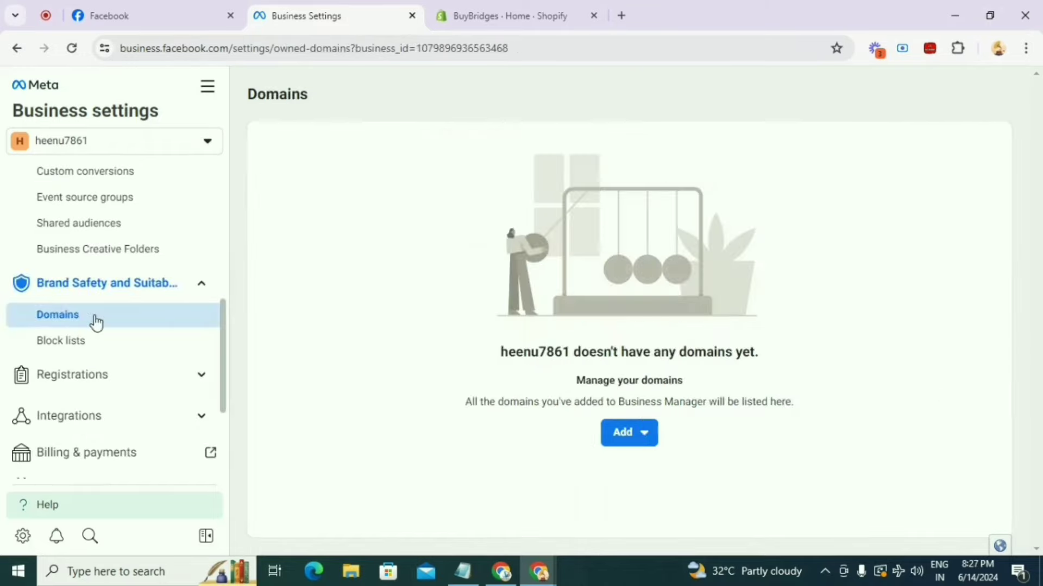
pyautogui.click(643, 443)
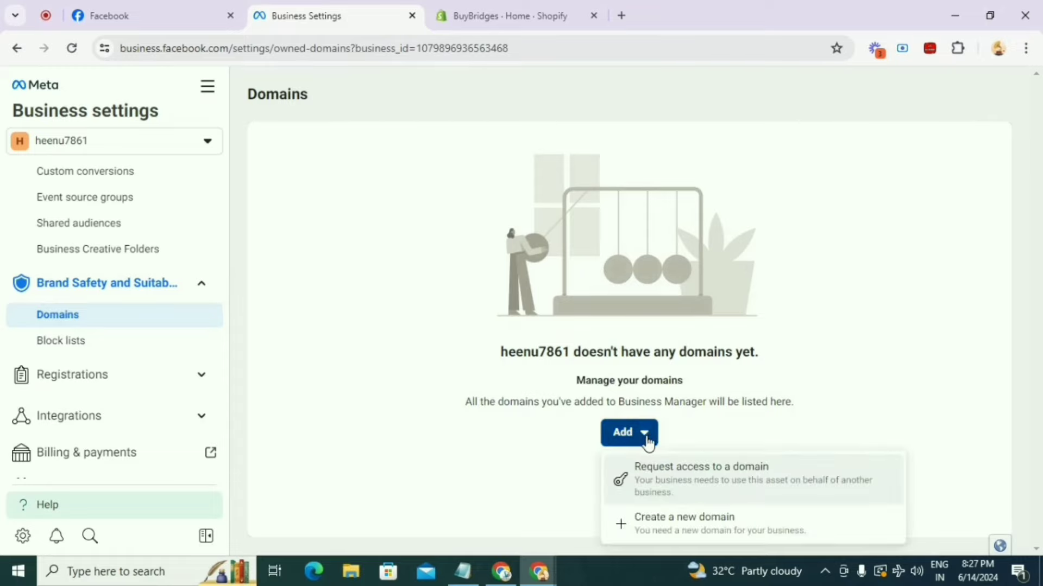
pyautogui.click(657, 530)
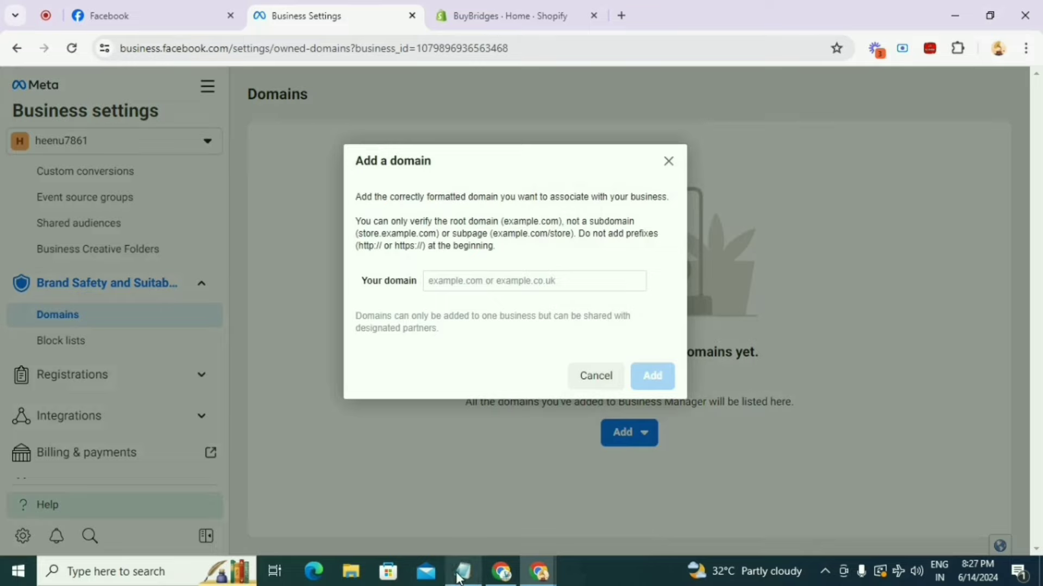
pyautogui.hotkey('ctrl', 'v')
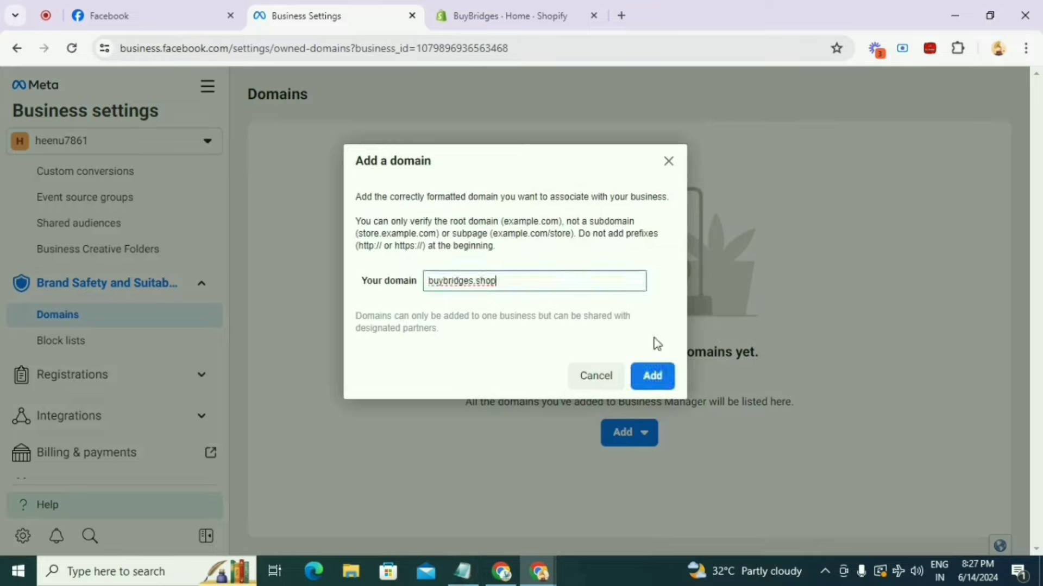
pyautogui.click(653, 380)
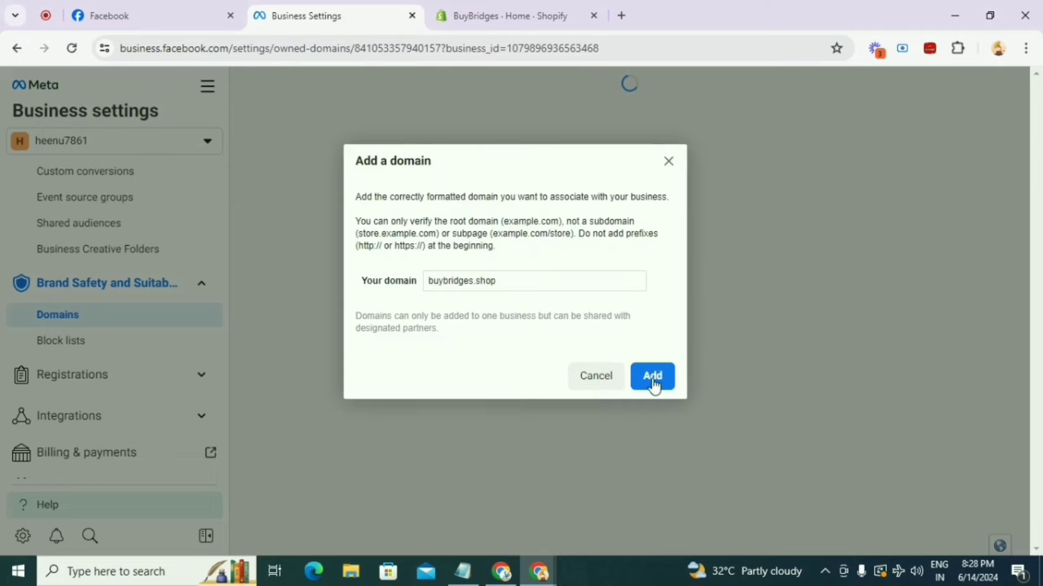
# Copy the facebook-domain-verification meta-tag provided for buybridges.shop.
pyautogui.hotkey('ctrl', '-')
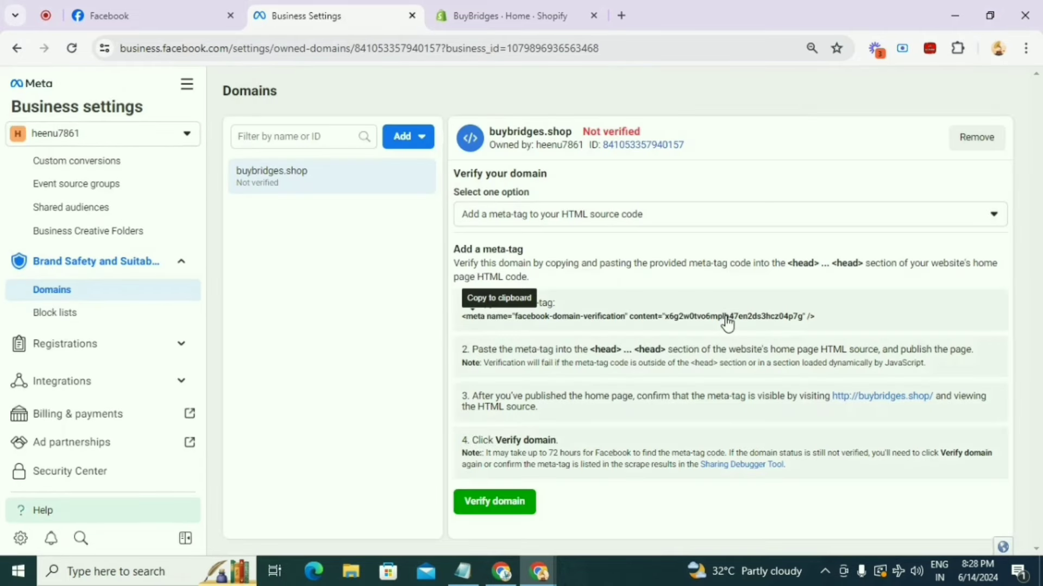
pyautogui.click(728, 323)
pyautogui.click(524, 325)
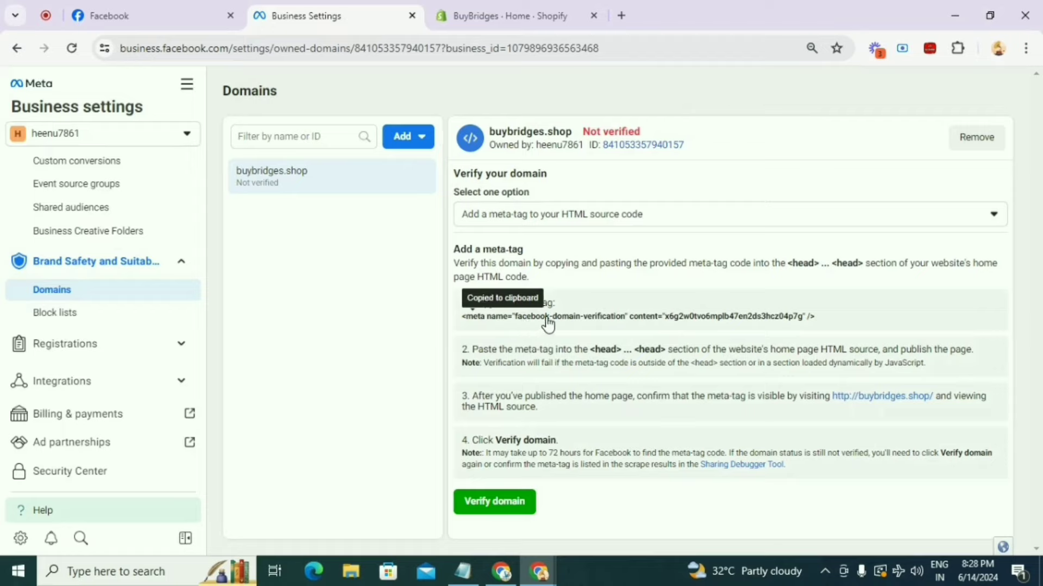
# Switch to the BuyBridges Shopify admin and open the current Refresh theme's code for editing.
pyautogui.click(533, 19)
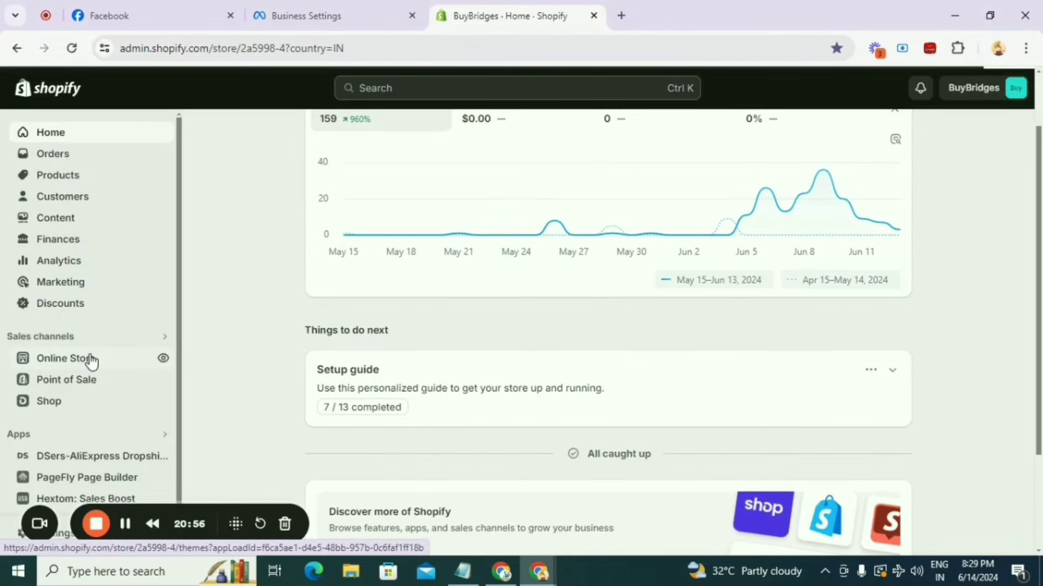
pyautogui.click(91, 361)
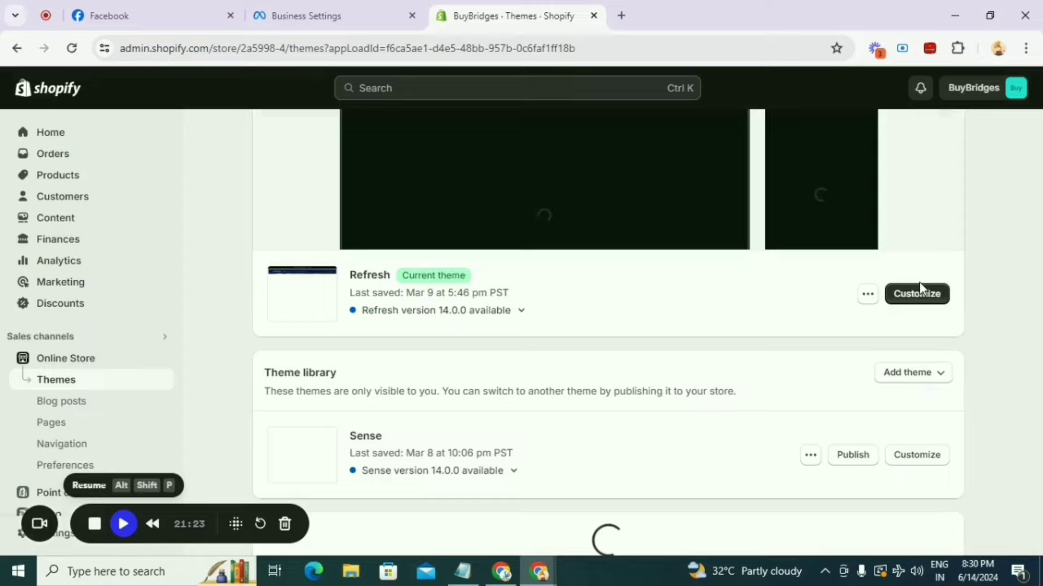
pyautogui.click(867, 294)
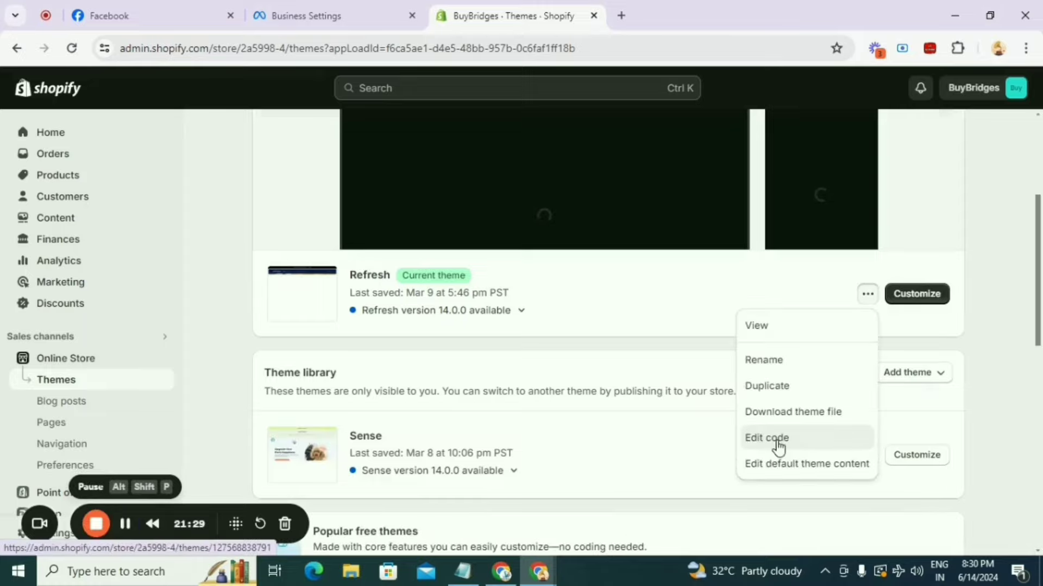
pyautogui.click(777, 437)
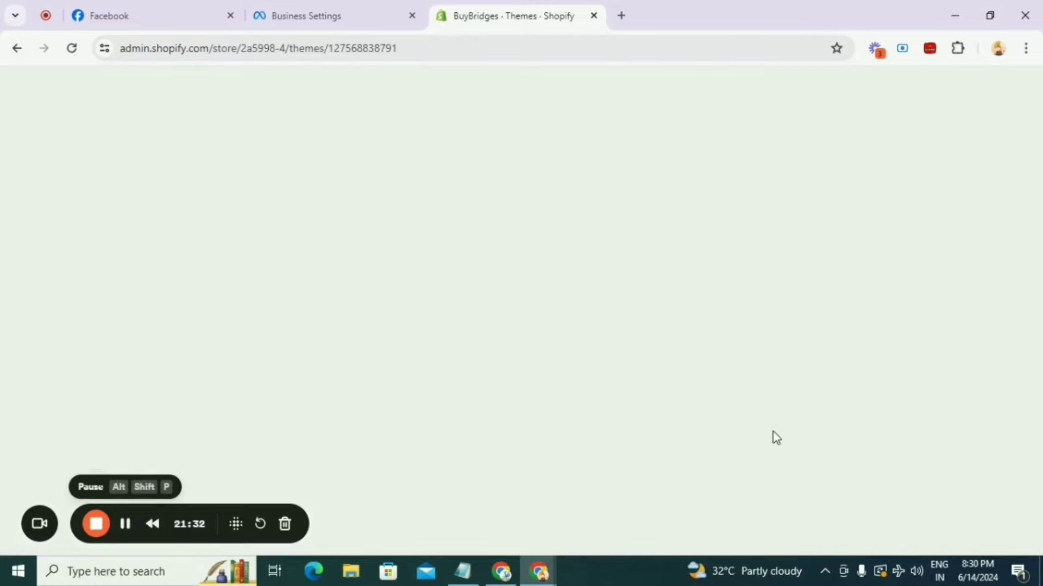
pyautogui.click(127, 525)
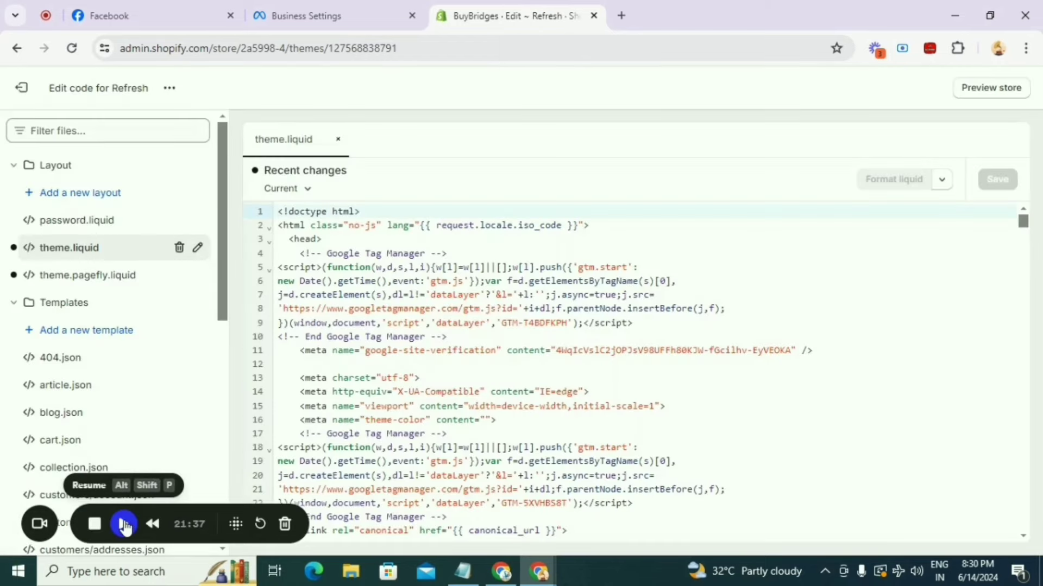
pyautogui.click(124, 524)
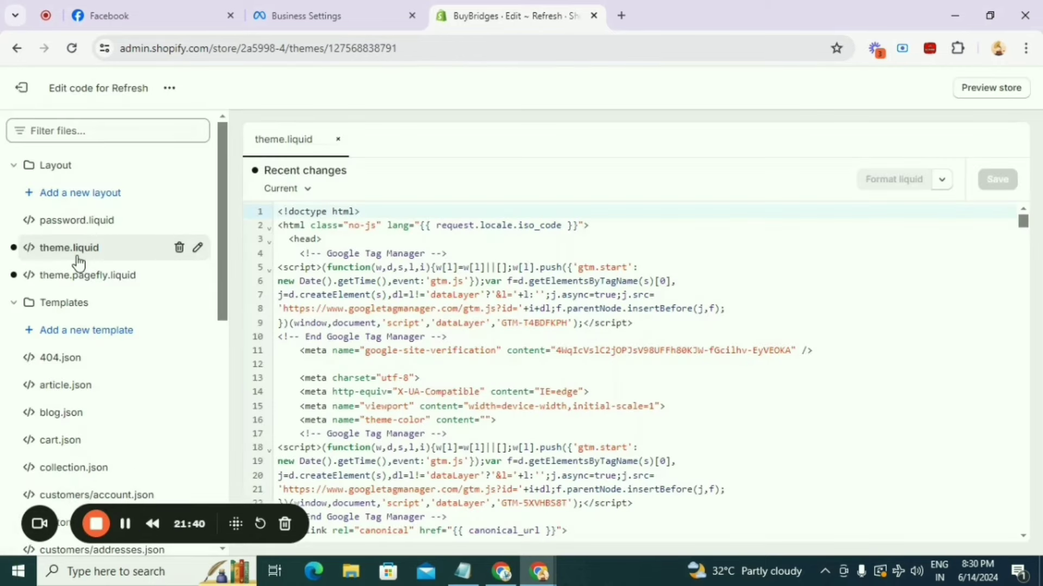
# Paste the copied domain verification meta-tag on a new line below the opening head tag in theme.liquid and save the file.
pyautogui.click(83, 250)
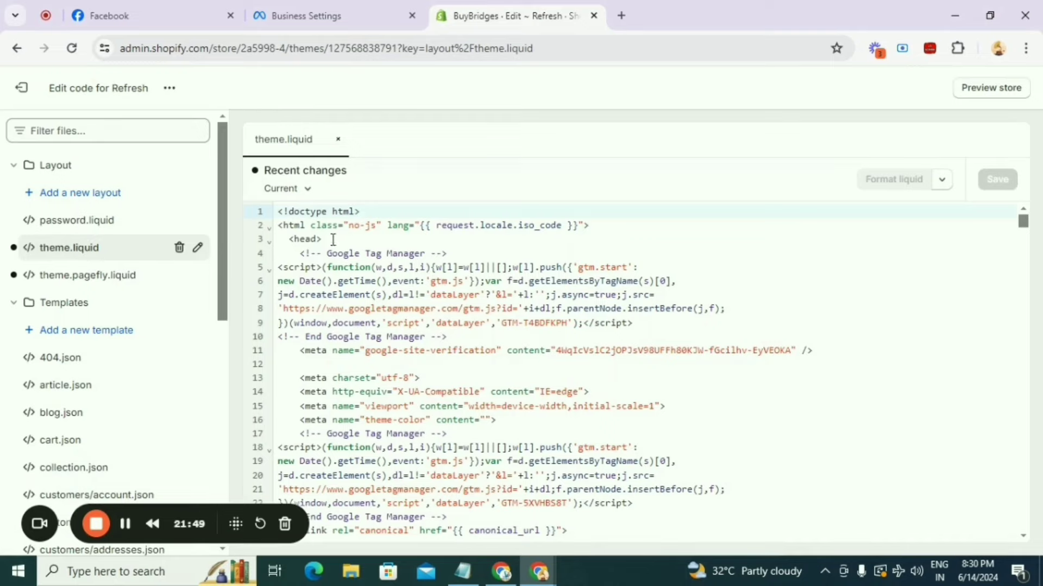
pyautogui.click(332, 239)
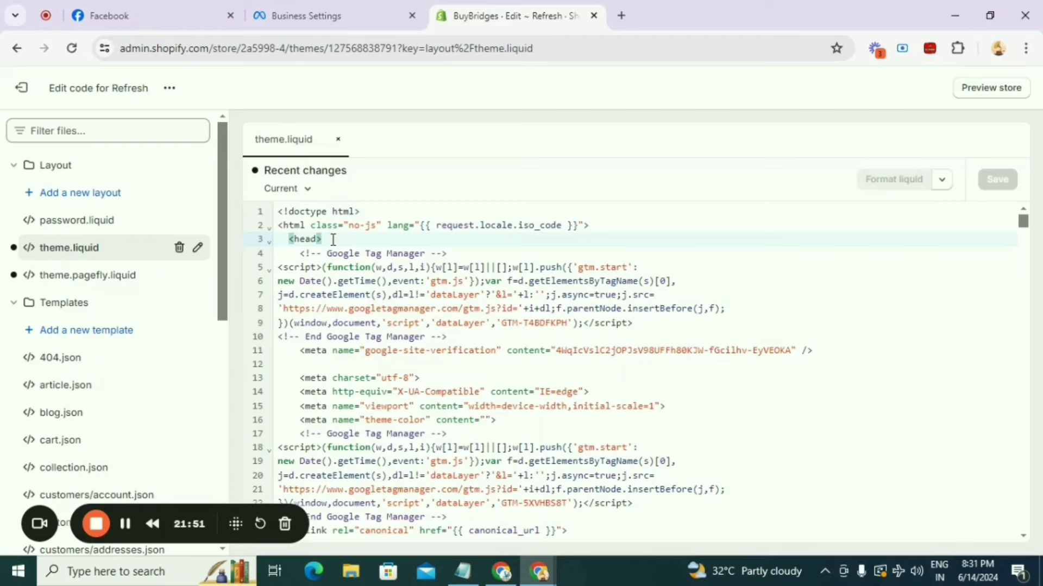
pyautogui.press('Return')
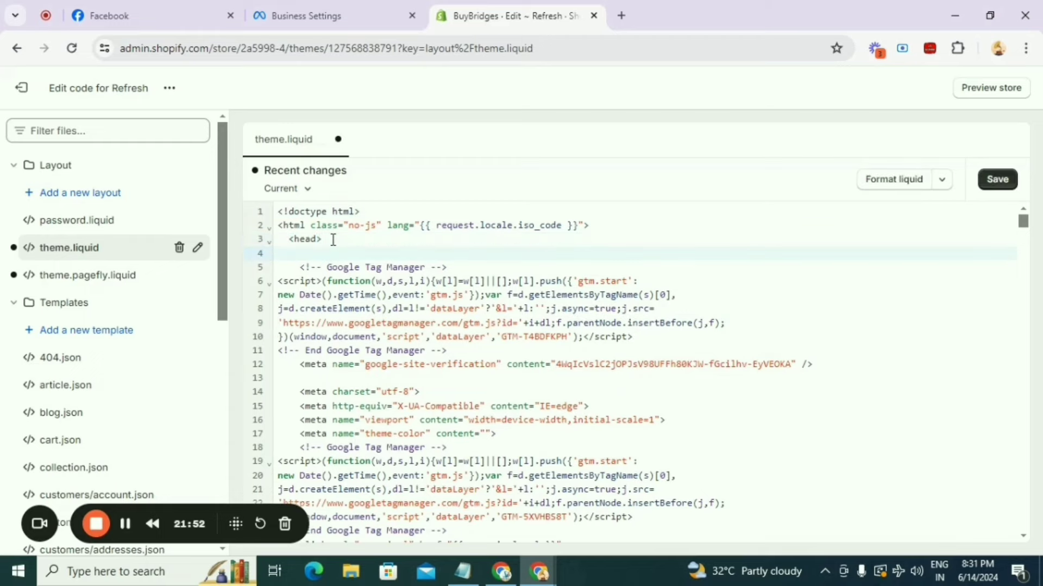
pyautogui.hotkey('ctrl', 'v')
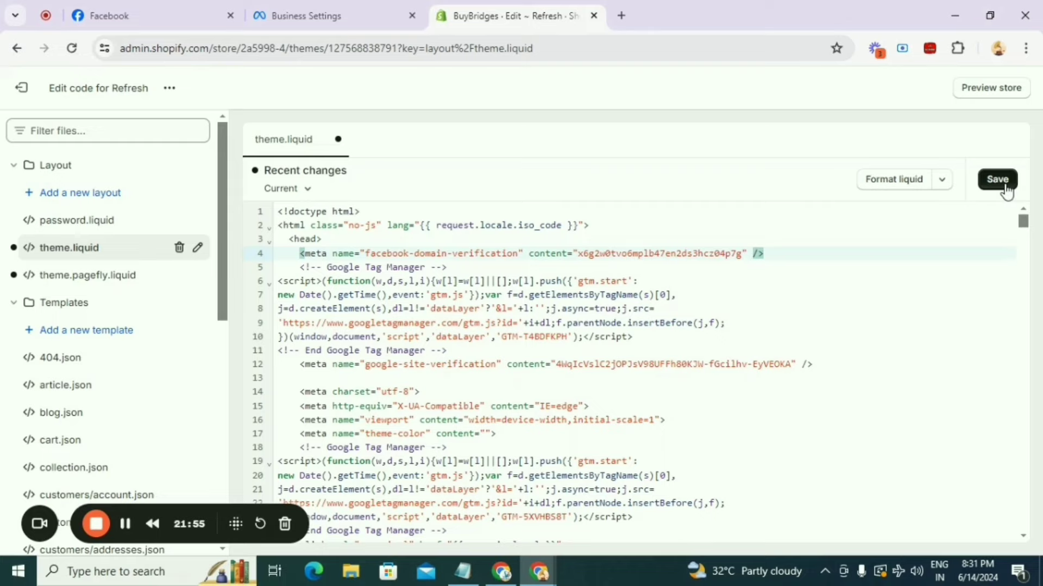
pyautogui.click(1006, 190)
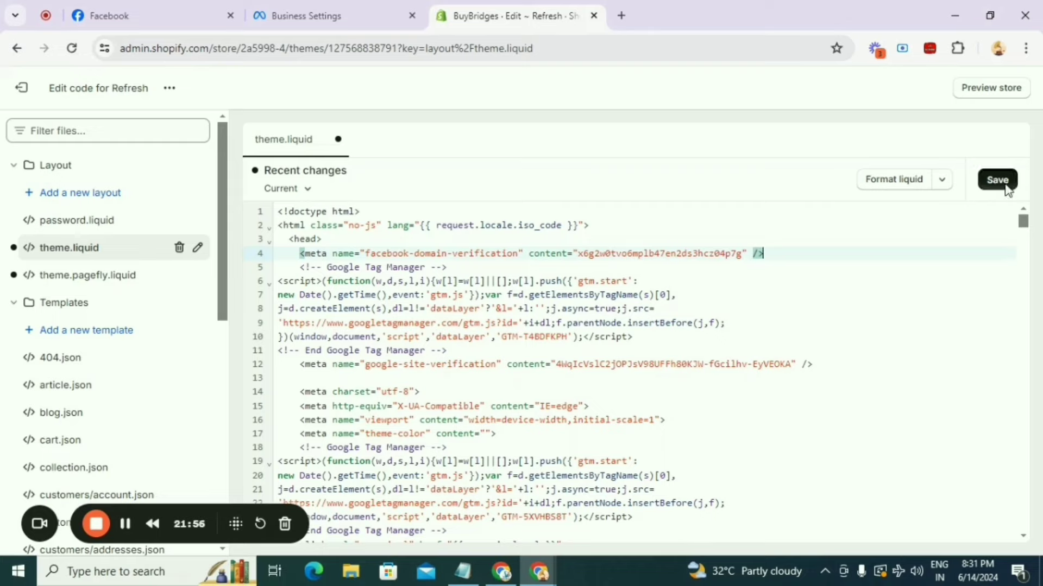
pyautogui.click(1006, 188)
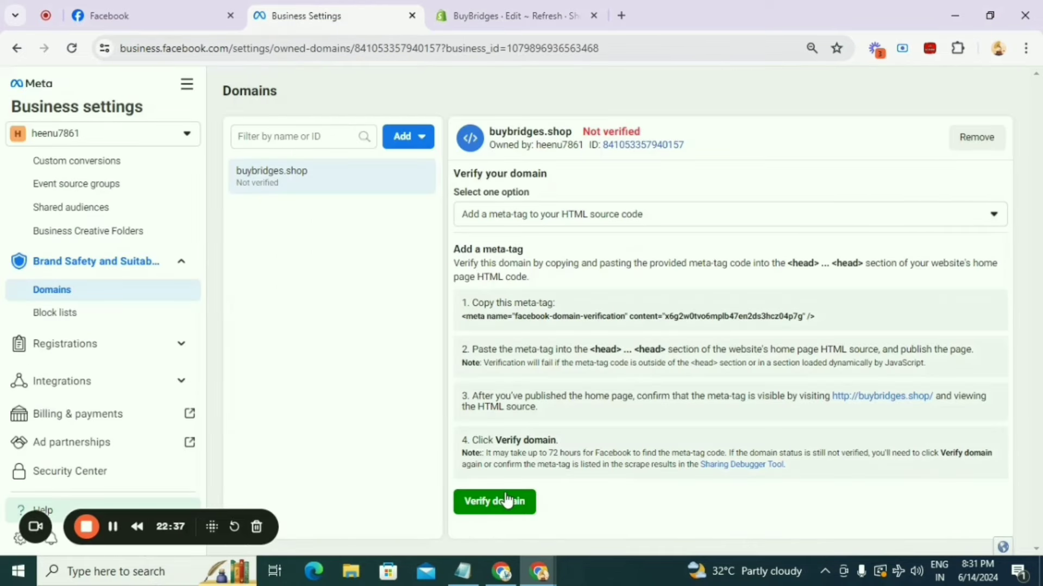
# Return to Meta Business settings and try to verify the buybridges.shop domain.
pyautogui.click(488, 511)
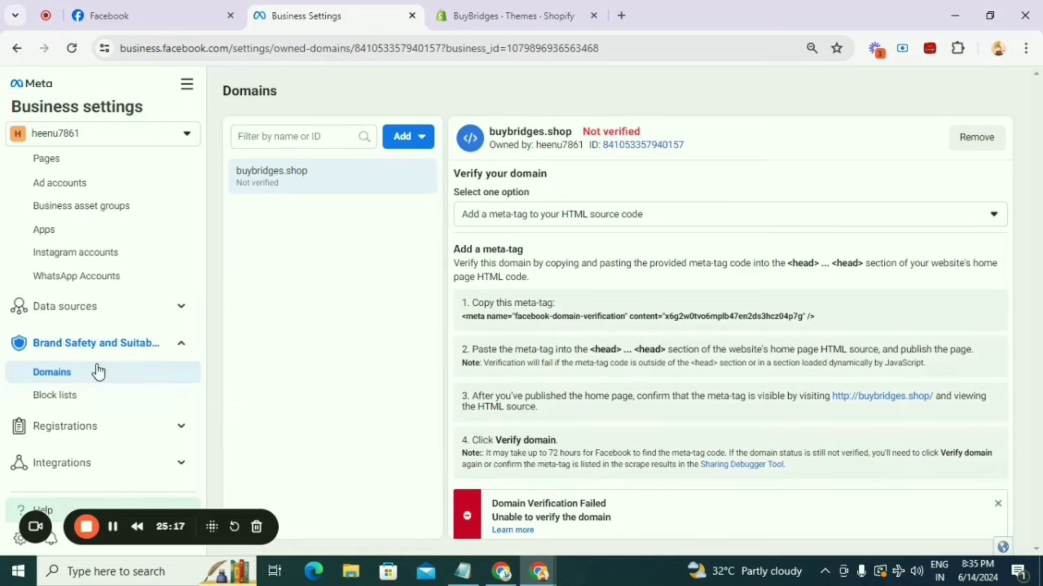
# Open the business's Billing & payments page in a new browser tab and switch to it.
pyautogui.scroll(-3, 92, 358)
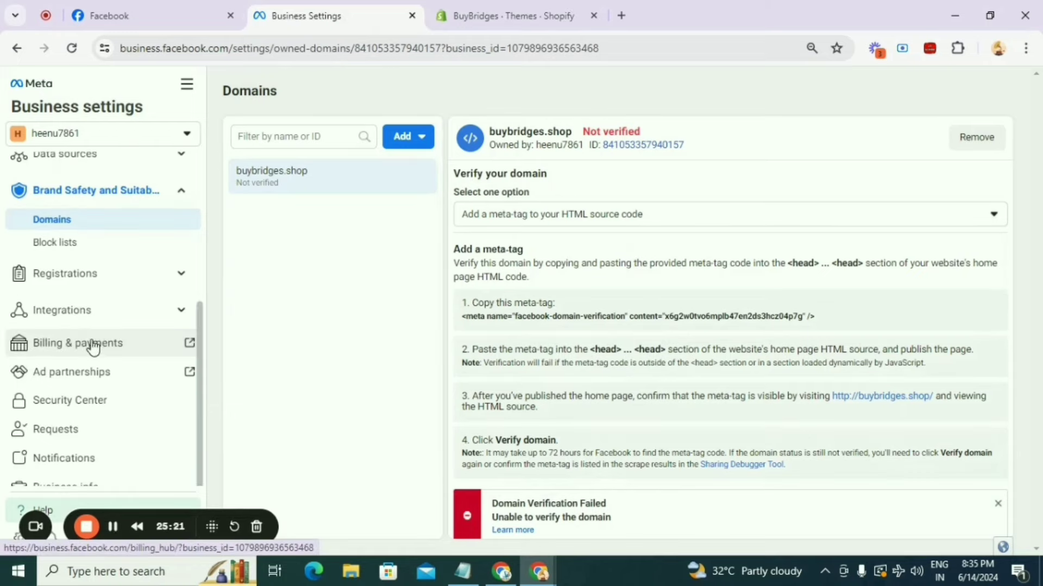
pyautogui.rightClick(97, 349)
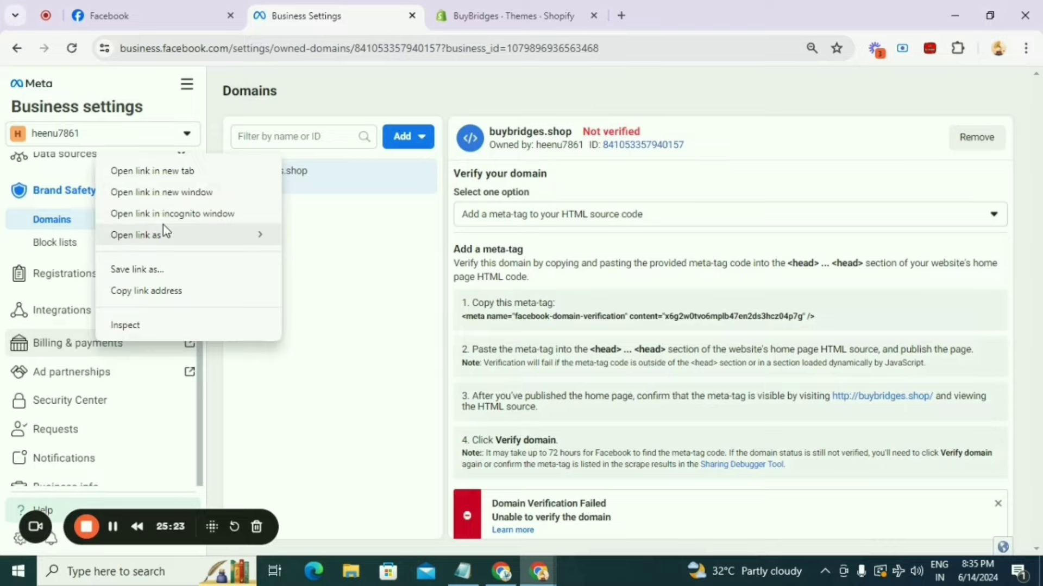
pyautogui.click(166, 175)
pyautogui.click(519, 20)
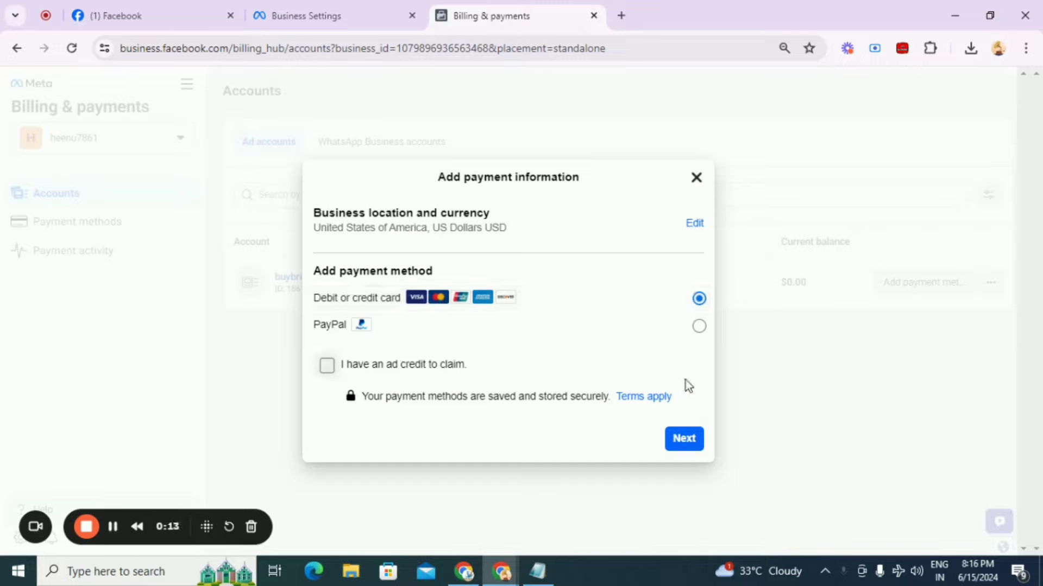
# Choose debit or credit card as payment method, fill in the cardholder name, card number, expiry date and CVV, and close the form without saving.
pyautogui.click(685, 449)
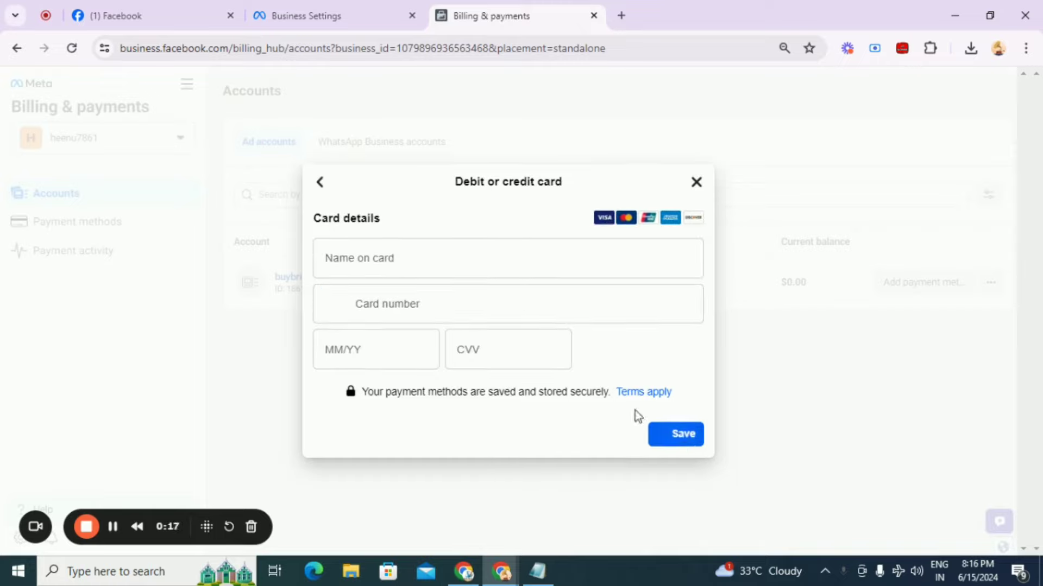
pyautogui.click(409, 267)
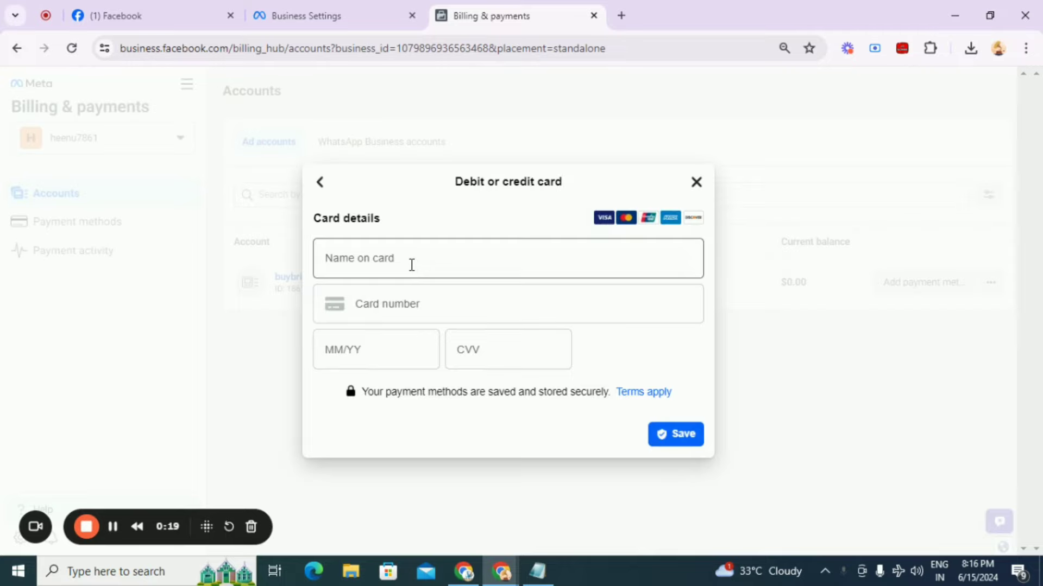
pyautogui.click(411, 259)
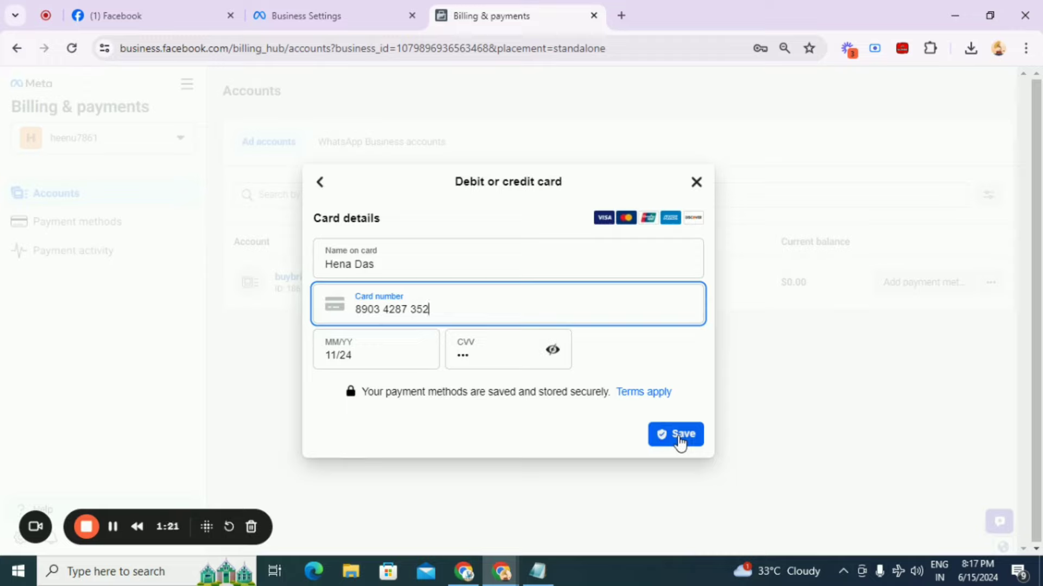
pyautogui.click(698, 186)
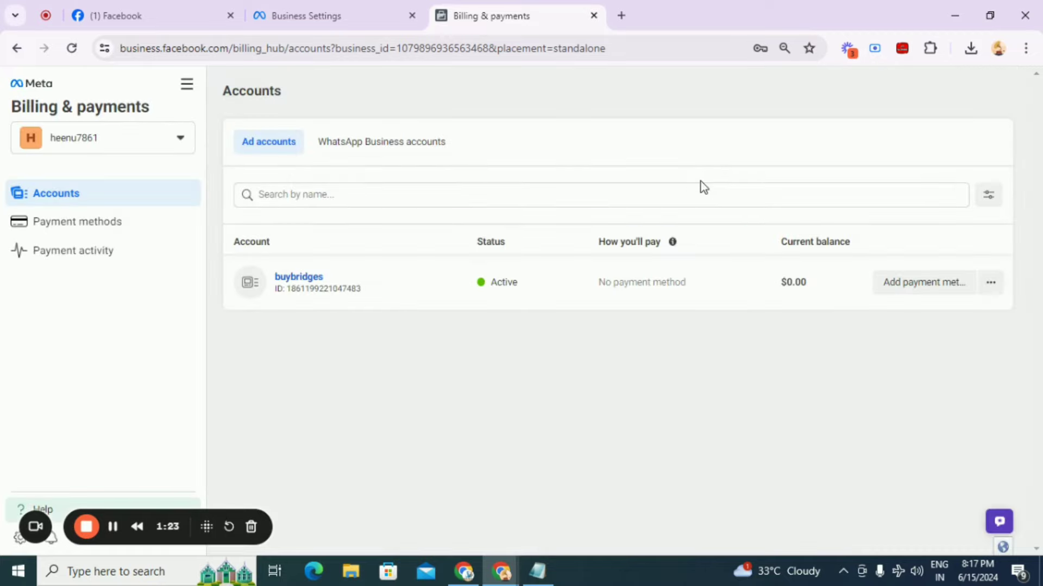